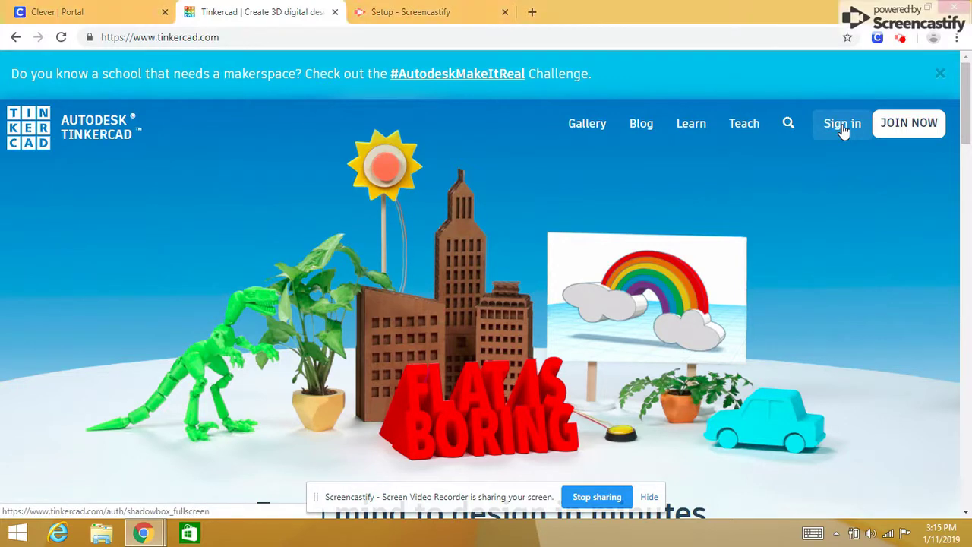
# Step: Go from the Tinkercad home page to the Autodesk sign-in page
pyautogui.click(843, 126)
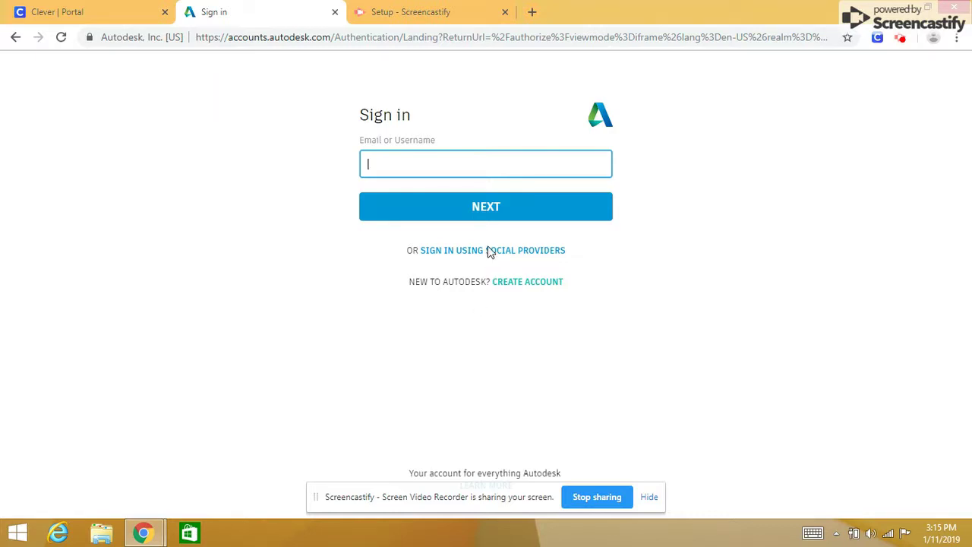
# Step: Sign in to Autodesk Account through the social providers option with Google
pyautogui.click(475, 252)
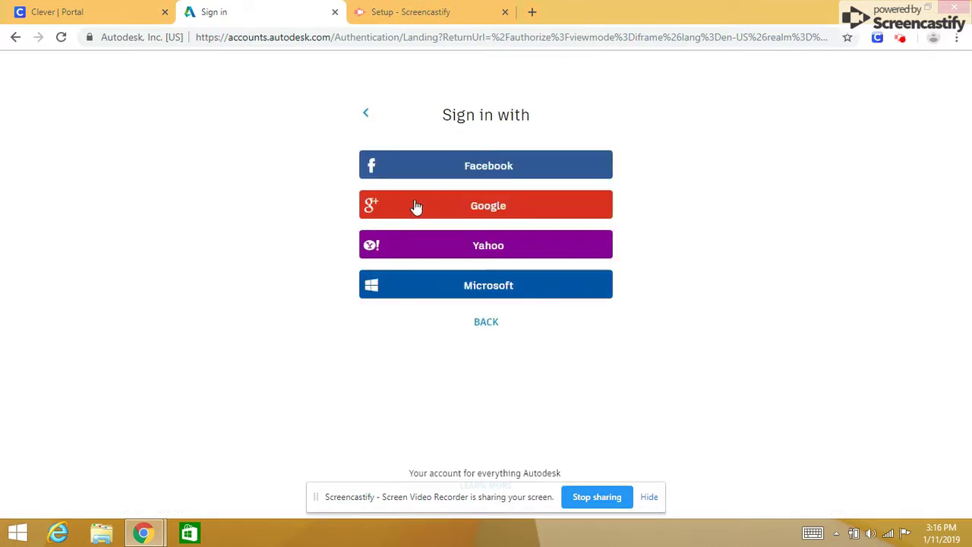
pyautogui.click(495, 210)
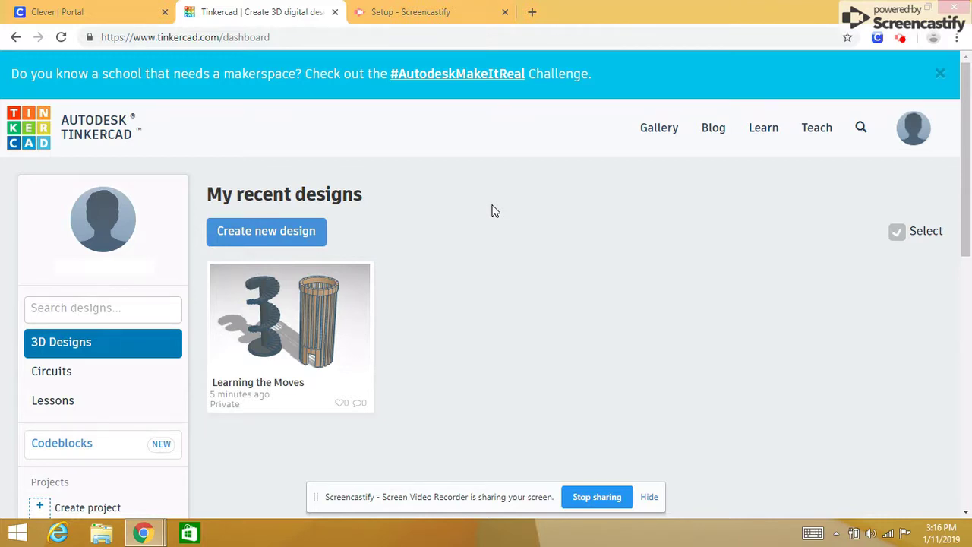
# Step: Tinker the Learning the Moves design from its dashboard thumbnail
pyautogui.click(236, 281)
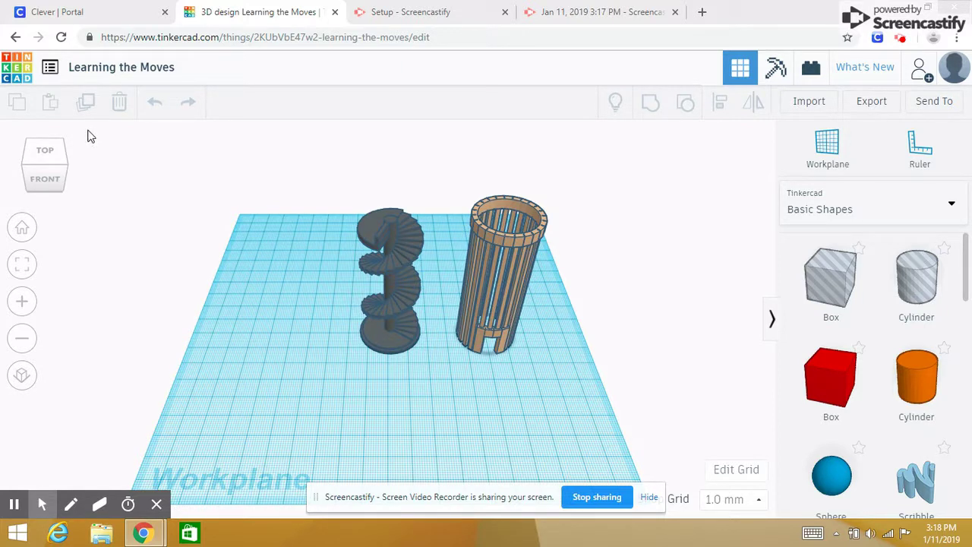
# Step: Enlarge the slatted cylinder and move it to the workplane's front left, beside the staircase
pyautogui.click(397, 263)
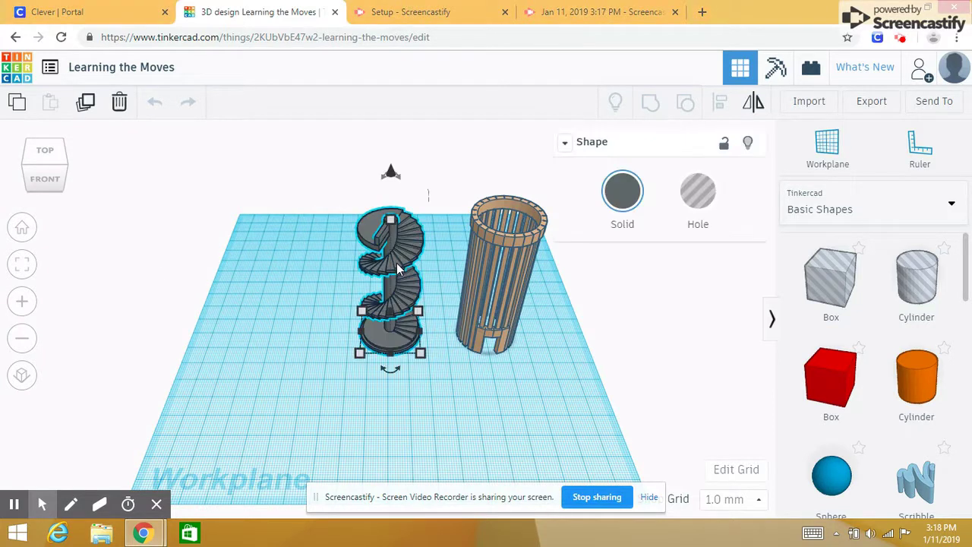
pyautogui.click(503, 291)
pyautogui.click(505, 243)
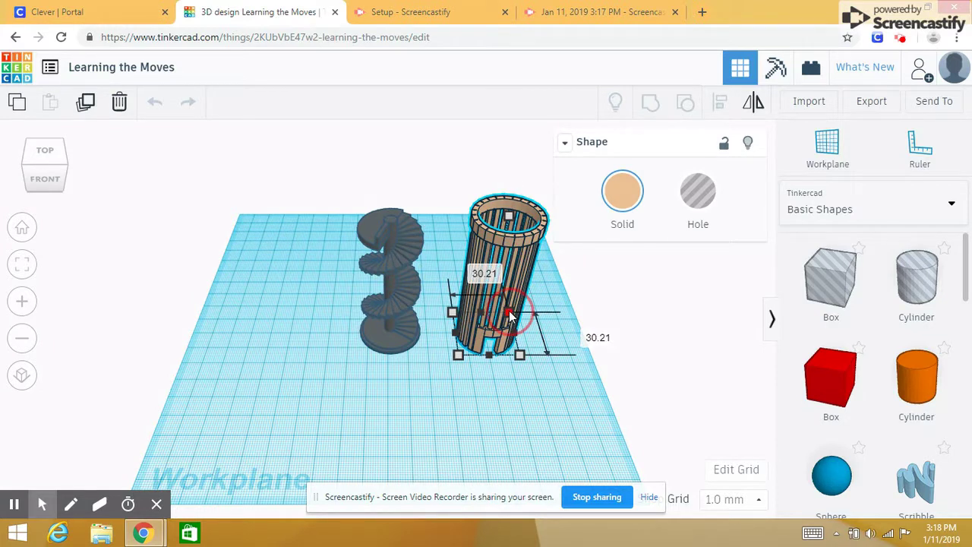
pyautogui.moveTo(509, 313)
pyautogui.mouseDown()
pyautogui.moveTo(528, 232)
pyautogui.moveTo(499, 358)
pyautogui.moveTo(517, 354)
pyautogui.moveTo(528, 418)
pyautogui.moveTo(513, 302)
pyautogui.moveTo(486, 243)
pyautogui.moveTo(382, 315)
pyautogui.moveTo(358, 345)
pyautogui.moveTo(235, 403)
pyautogui.moveTo(328, 458)
pyautogui.moveTo(308, 301)
pyautogui.moveTo(325, 221)
pyautogui.moveTo(320, 241)
pyautogui.moveTo(380, 313)
pyautogui.moveTo(504, 294)
pyautogui.moveTo(530, 312)
pyautogui.moveTo(515, 315)
pyautogui.mouseUp()
pyautogui.moveTo(520, 239); pyautogui.dragTo(263, 282)
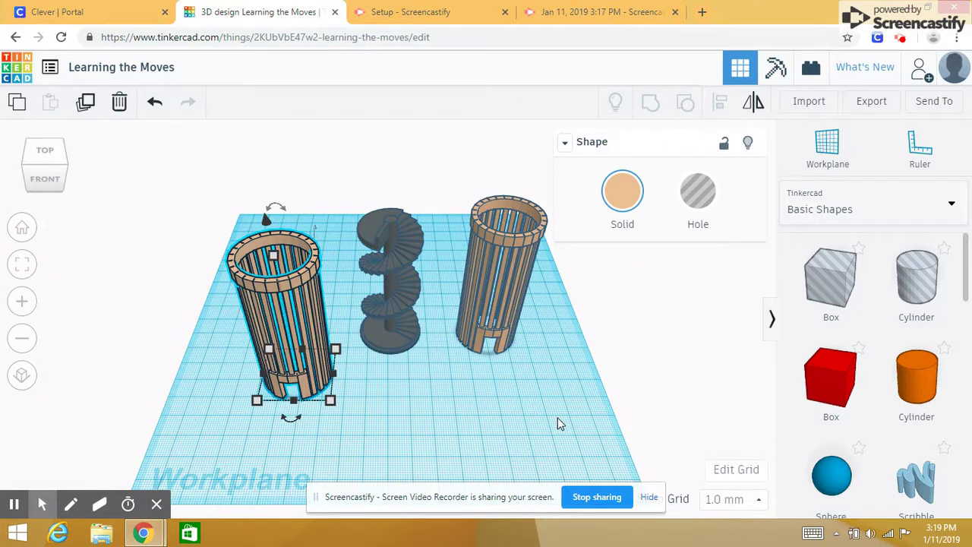
# Step: Return to the dashboard and show the Learning the Moves design's options
pyautogui.click(148, 70)
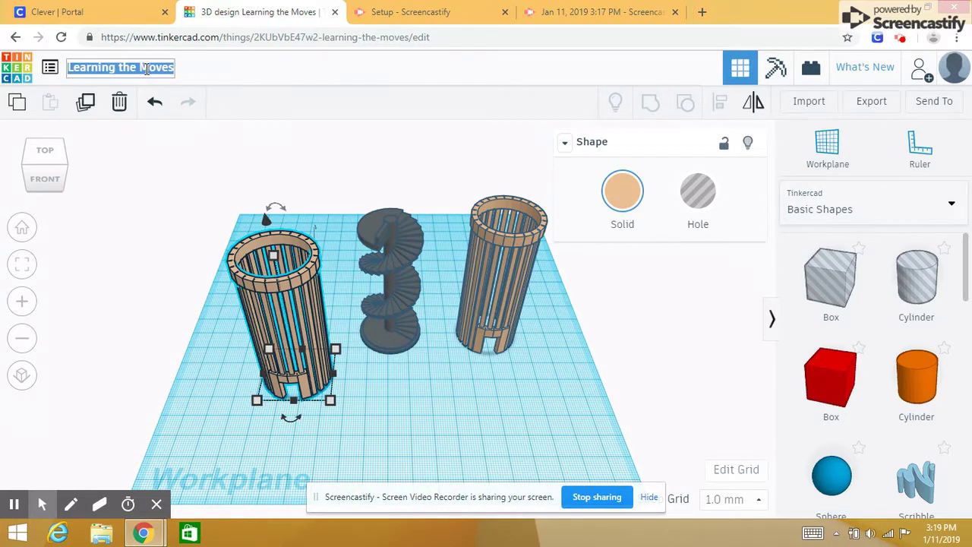
pyautogui.click(21, 72)
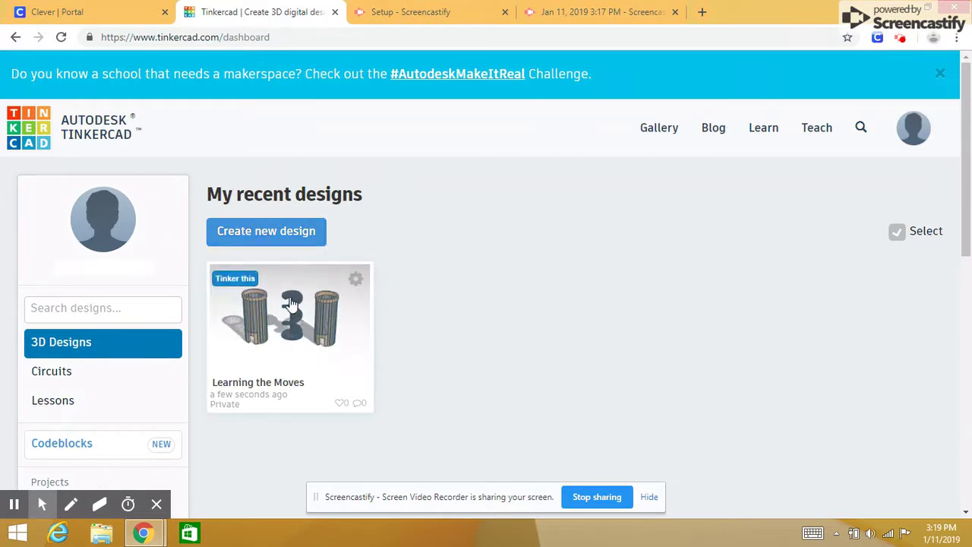
pyautogui.click(357, 280)
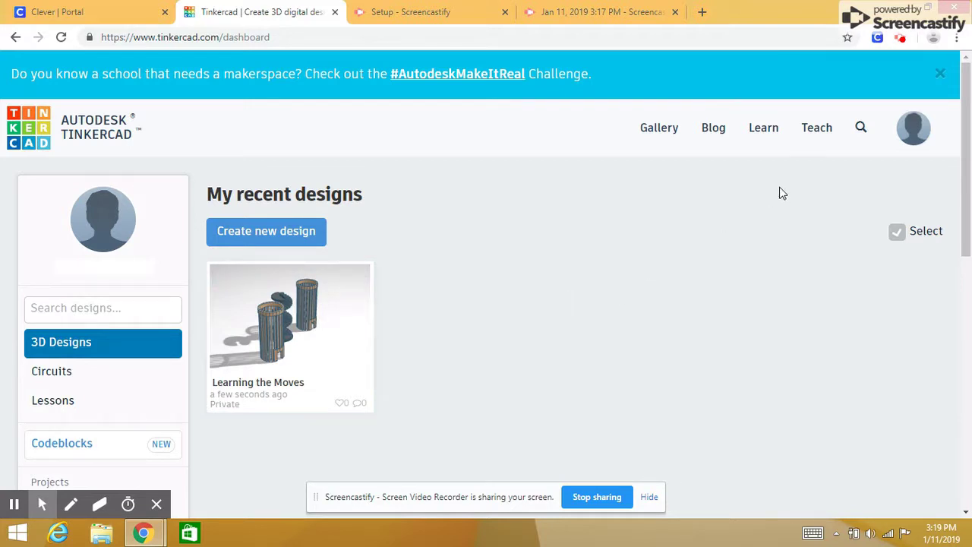
# Step: Choose Student as the classroom role on the Teach page and apply it
pyautogui.click(815, 129)
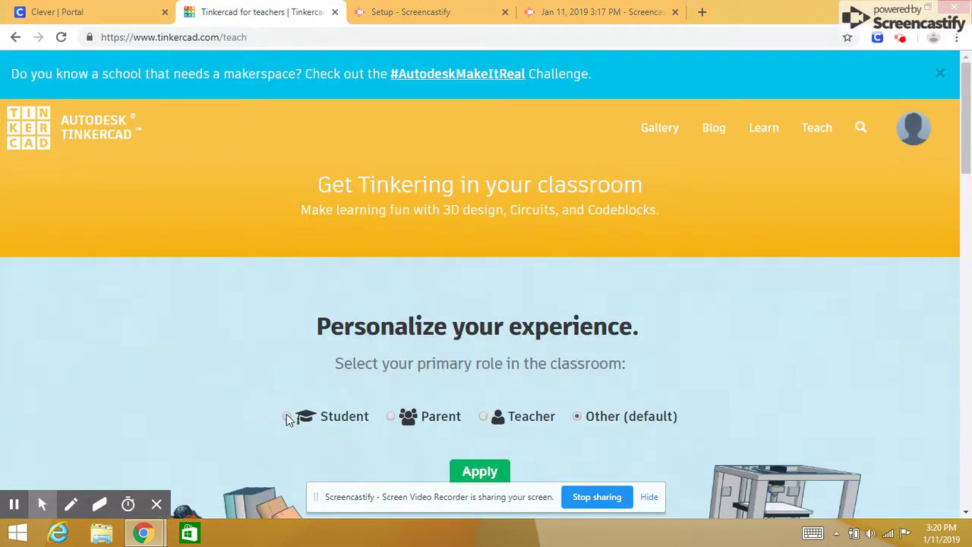
pyautogui.click(286, 417)
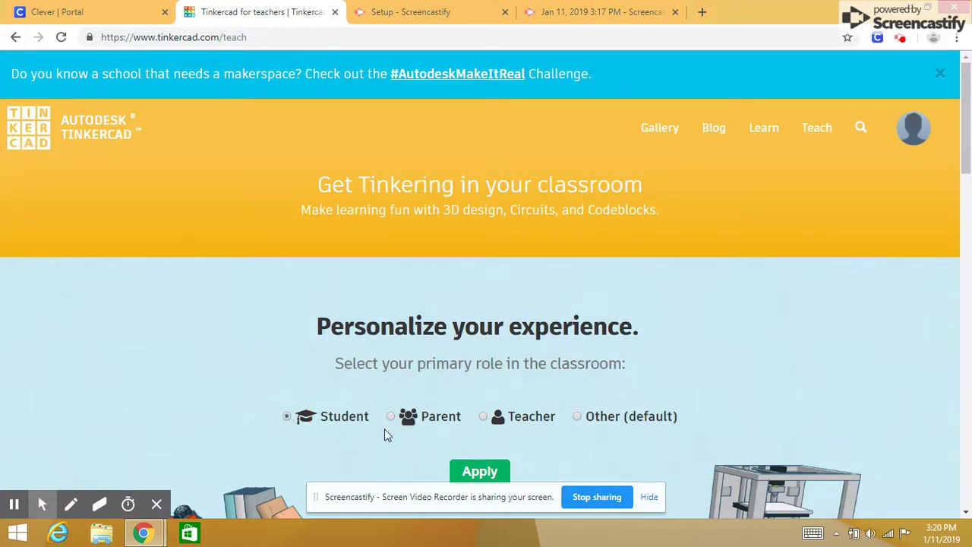
pyautogui.click(480, 472)
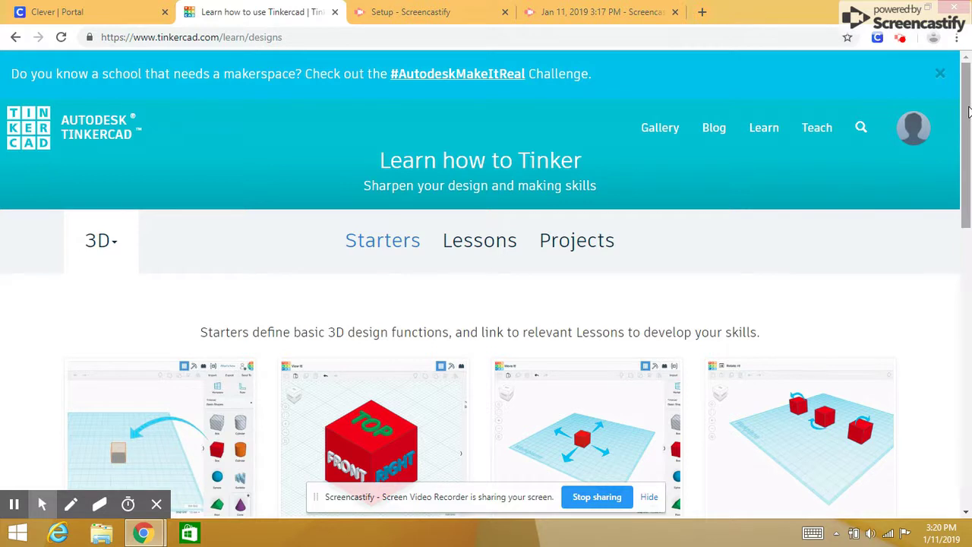
pyautogui.moveTo(969, 112); pyautogui.dragTo(968, 146)
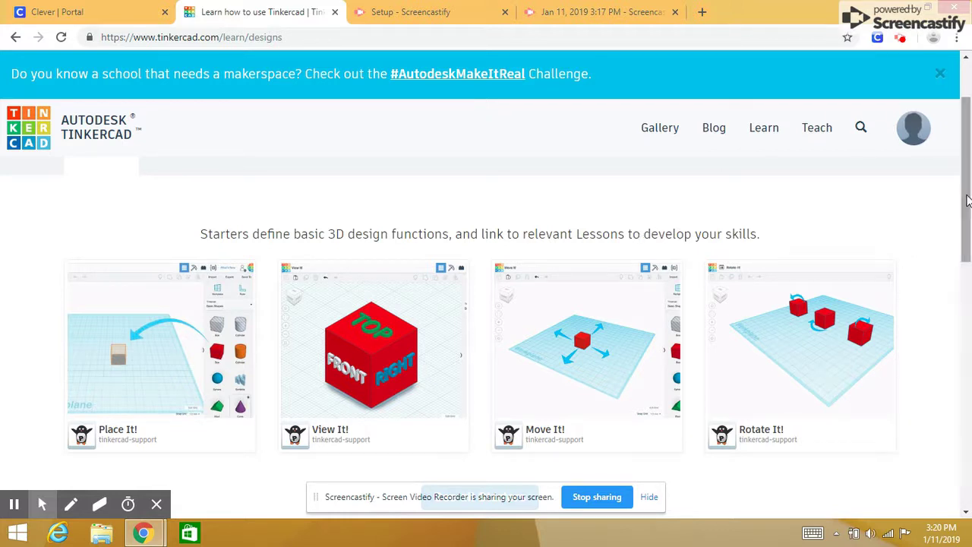
pyautogui.moveTo(968, 196); pyautogui.dragTo(968, 237)
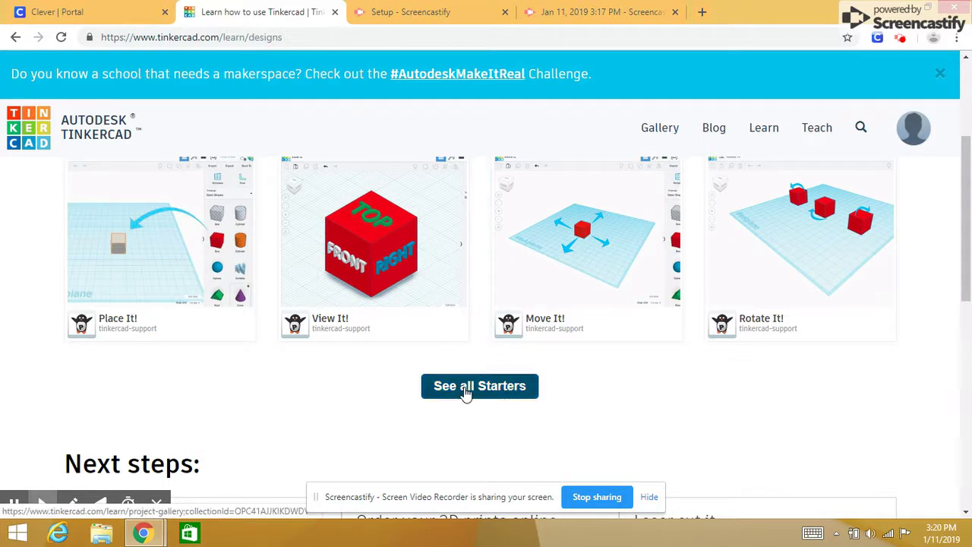
pyautogui.click(469, 387)
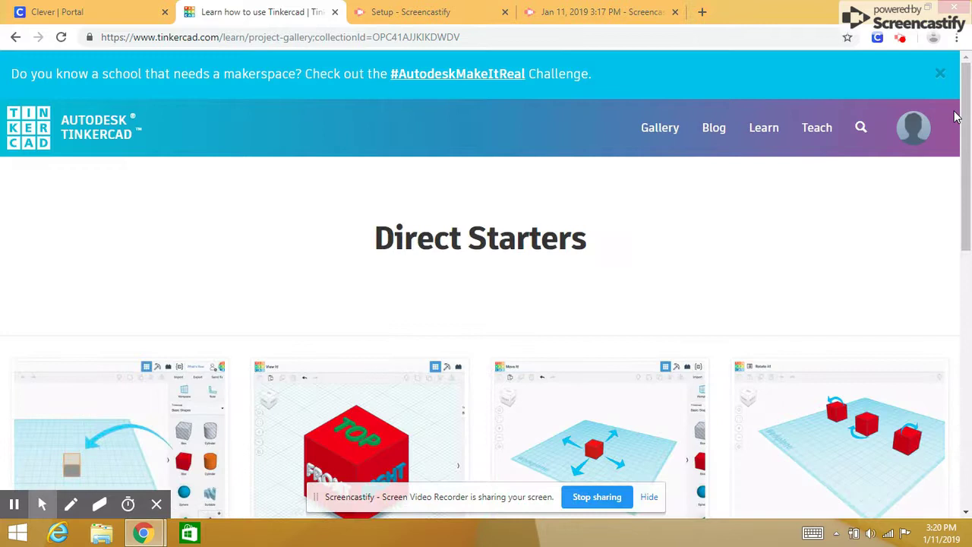
pyautogui.moveTo(966, 91)
pyautogui.mouseDown()
pyautogui.moveTo(966, 336)
pyautogui.moveTo(967, 99)
pyautogui.mouseUp()
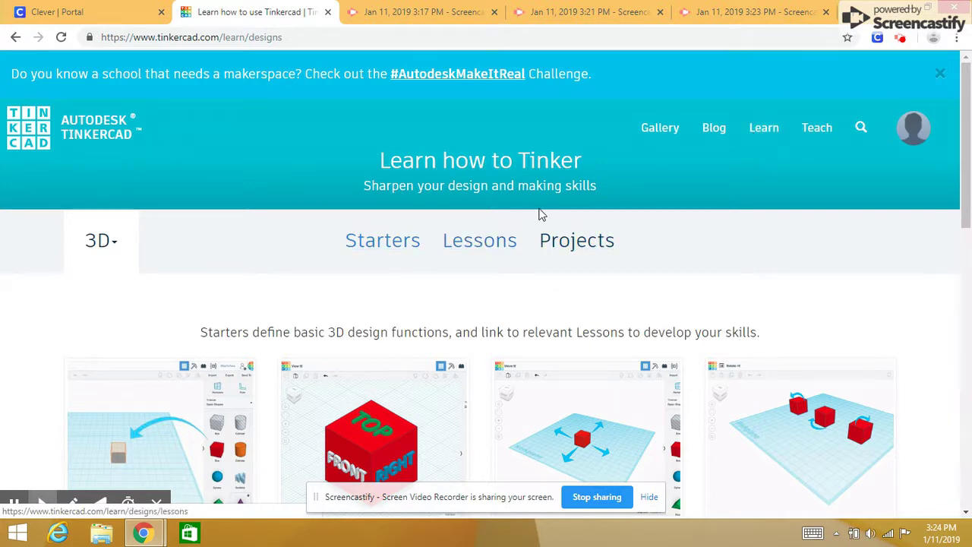
# Step: Switch to Lessons, open all lessons and scroll through the Basic Skills collection
pyautogui.click(483, 241)
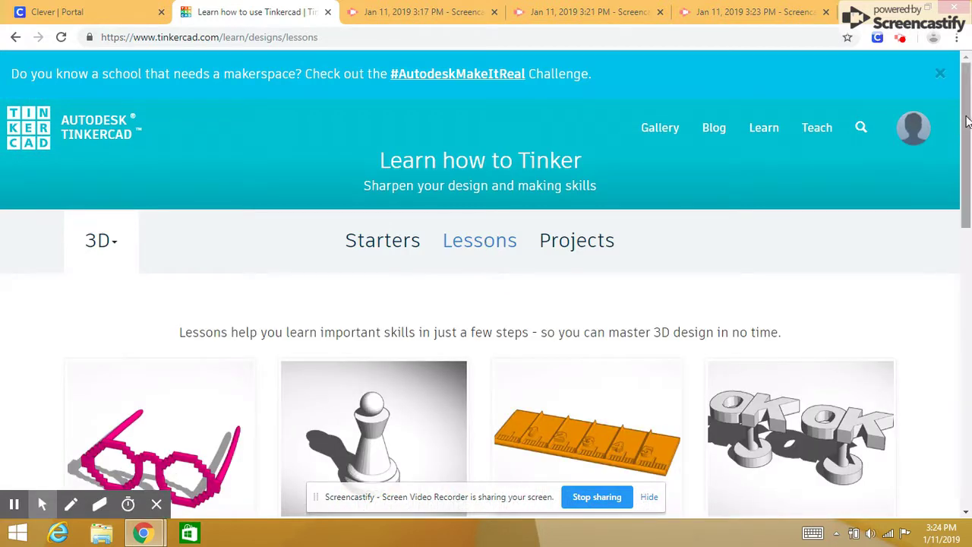
pyautogui.moveTo(967, 122); pyautogui.dragTo(967, 198)
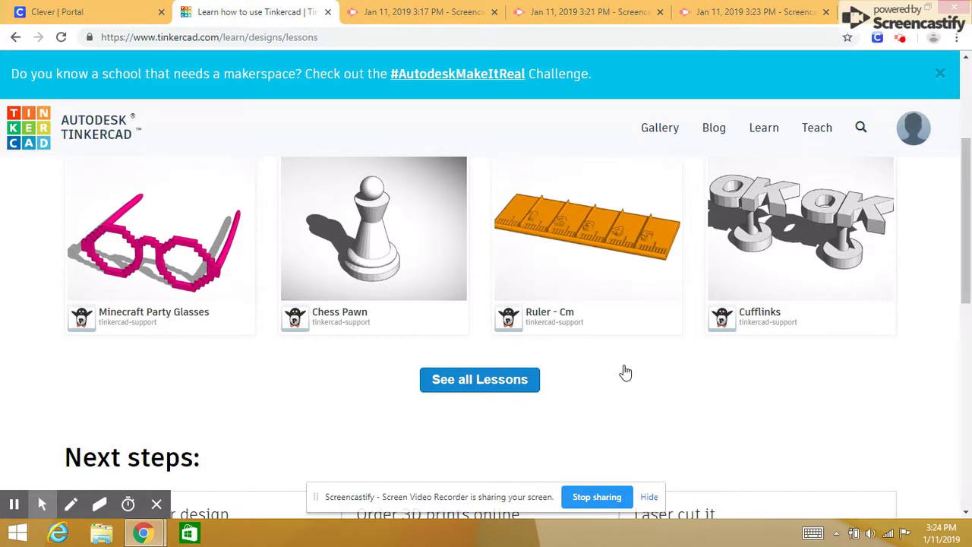
pyautogui.click(499, 380)
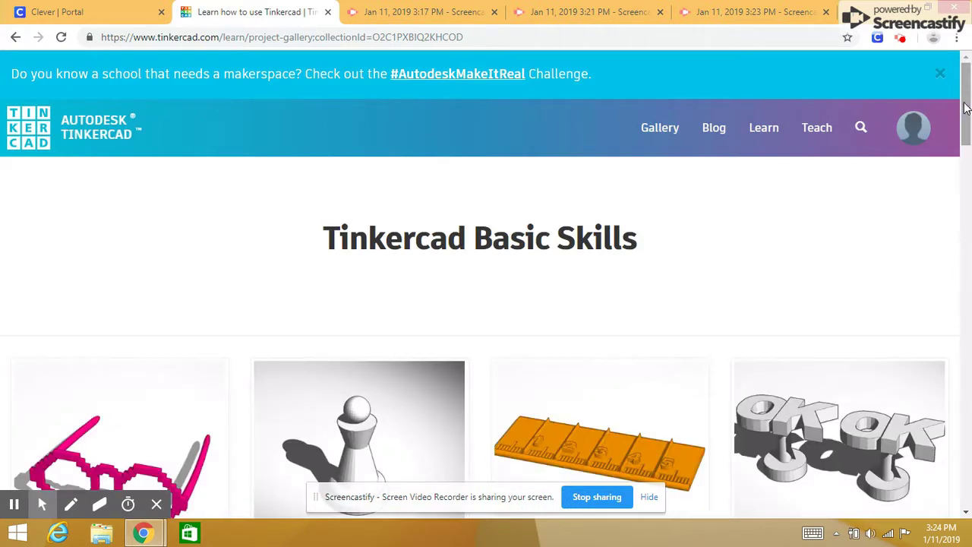
pyautogui.moveTo(966, 109); pyautogui.dragTo(969, 201)
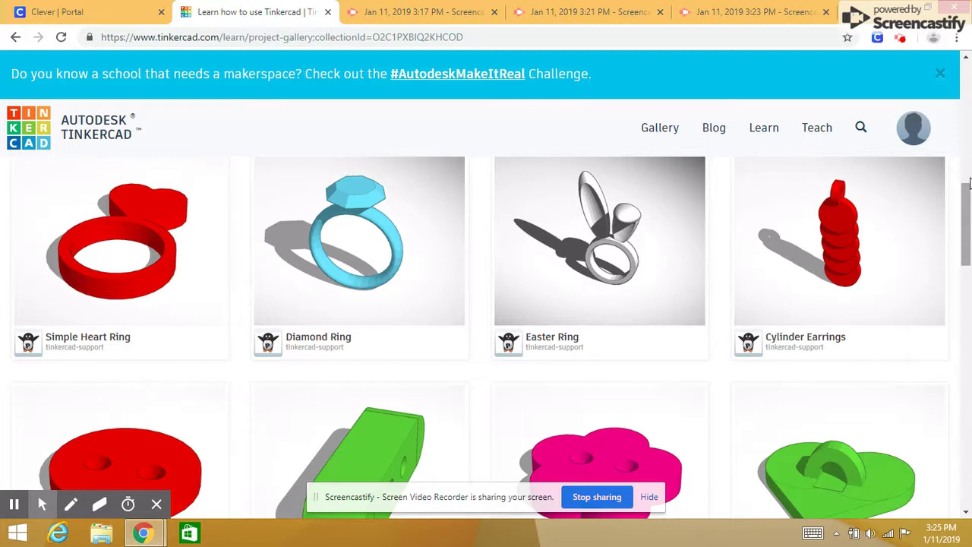
# Step: Scroll the Gallery to the bottom and load more designs, including Light-up Scribbot
pyautogui.moveTo(966, 208); pyautogui.dragTo(965, 126)
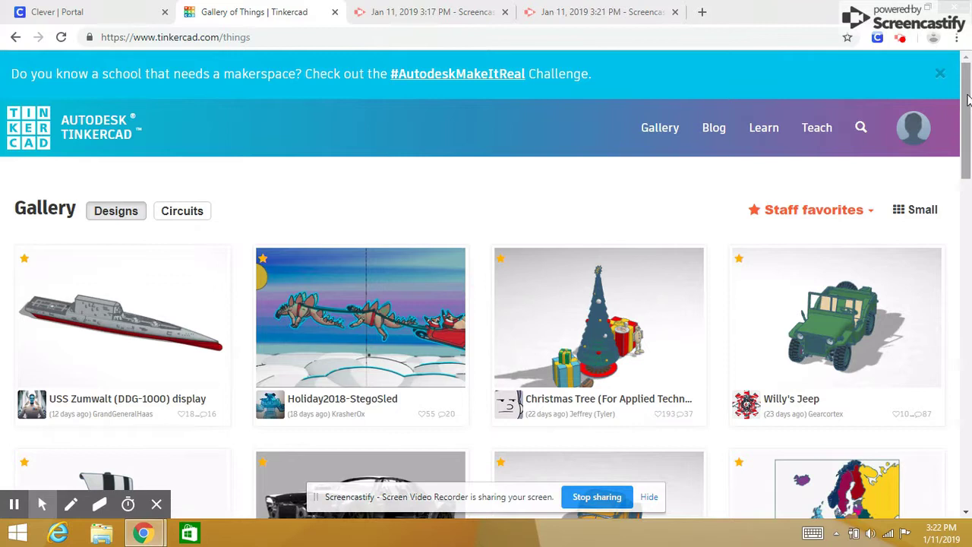
pyautogui.moveTo(967, 100); pyautogui.dragTo(927, 375)
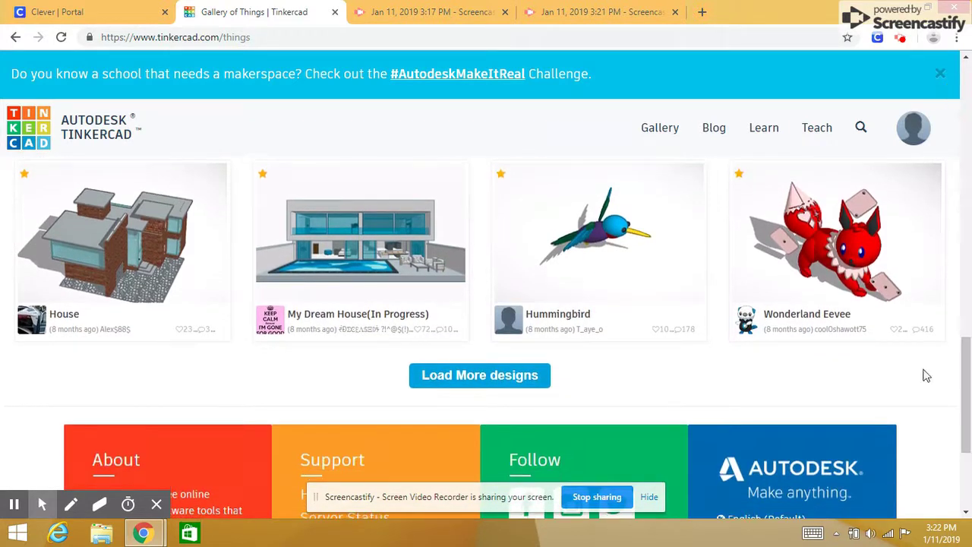
pyautogui.click(522, 384)
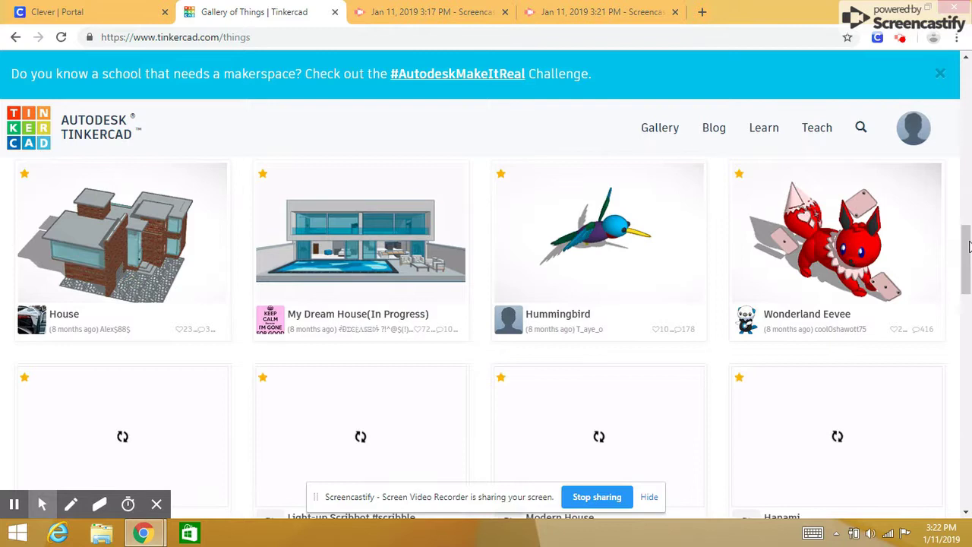
pyautogui.click(965, 247)
pyautogui.moveTo(966, 247); pyautogui.dragTo(967, 266)
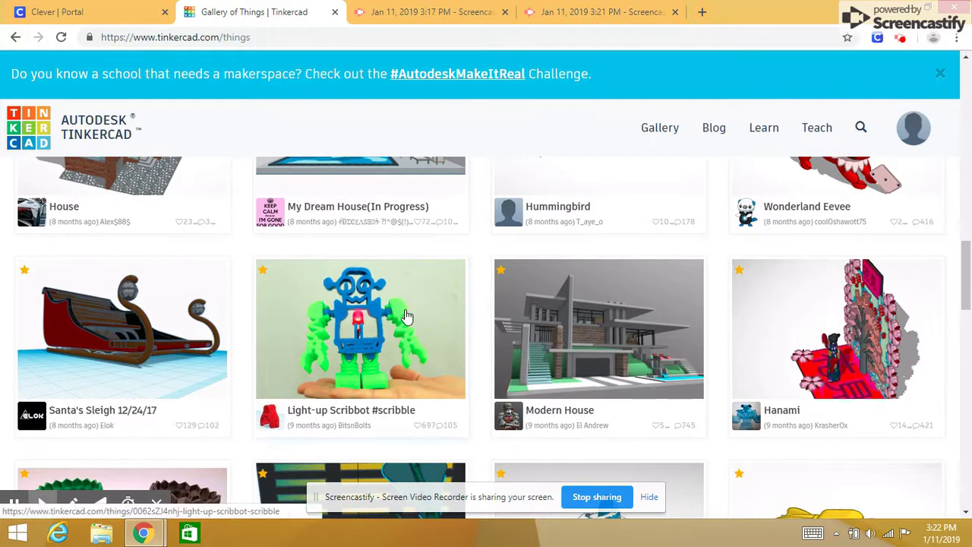
# Step: Copy and Tinker the Light-up Scribbot #scribble design from its details popup
pyautogui.click(389, 316)
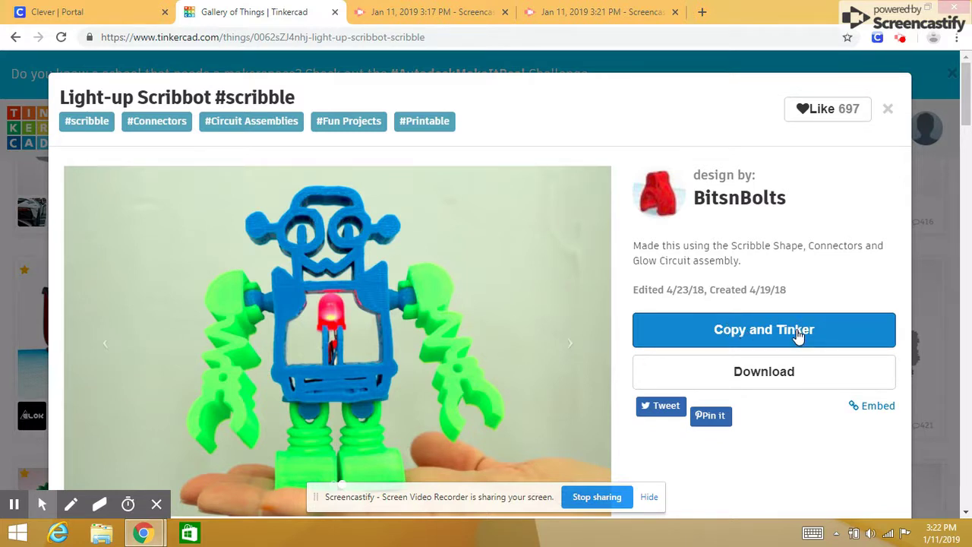
pyautogui.click(775, 337)
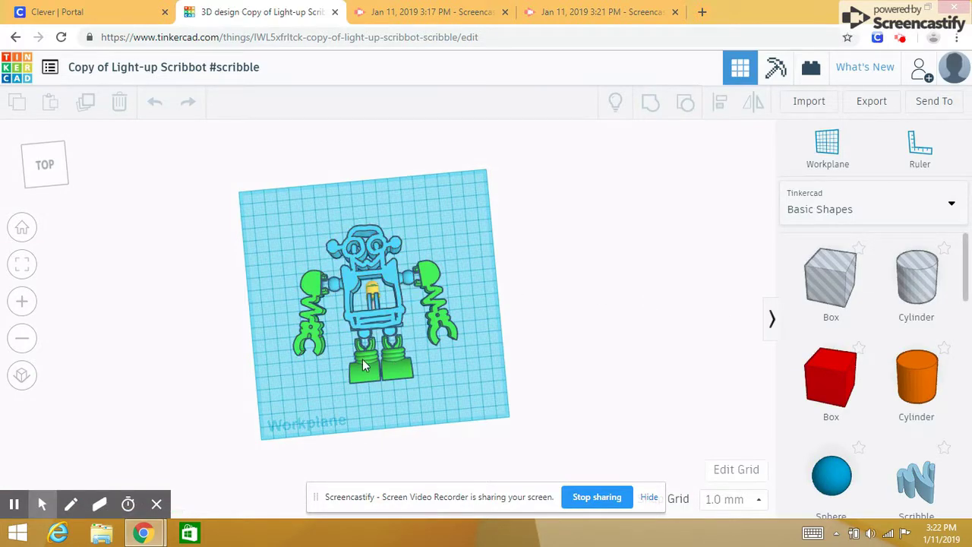
# Step: Select the robot's blue body, green right arm and green right foot in turn
pyautogui.click(363, 279)
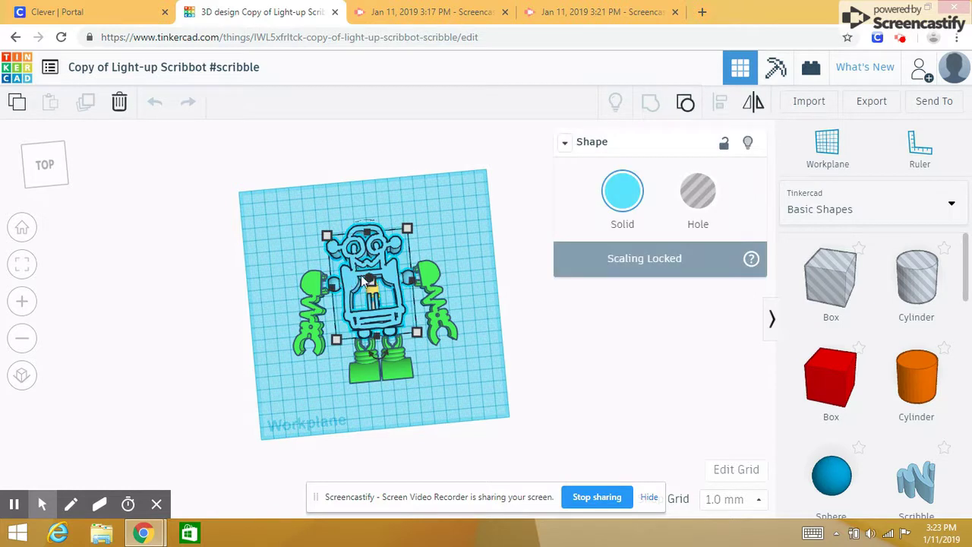
pyautogui.click(434, 285)
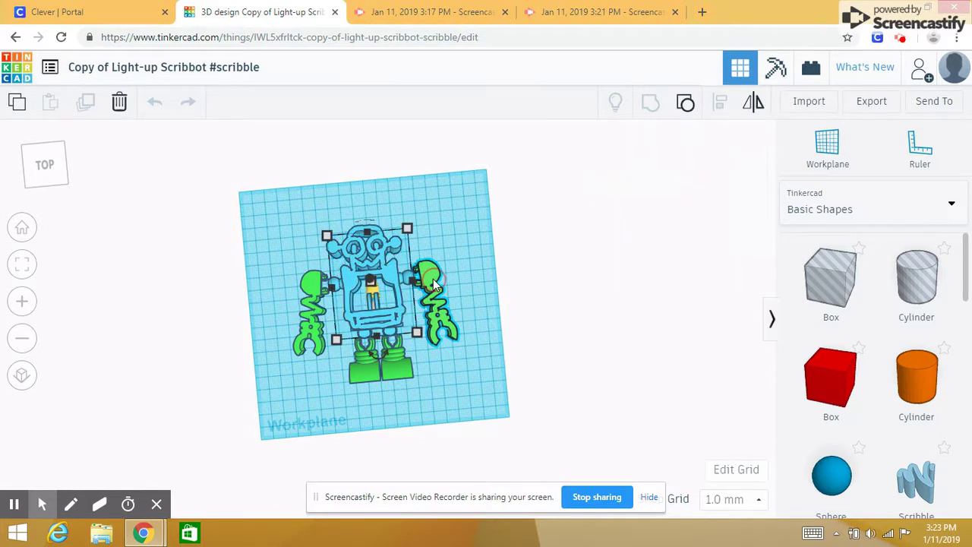
pyautogui.click(394, 362)
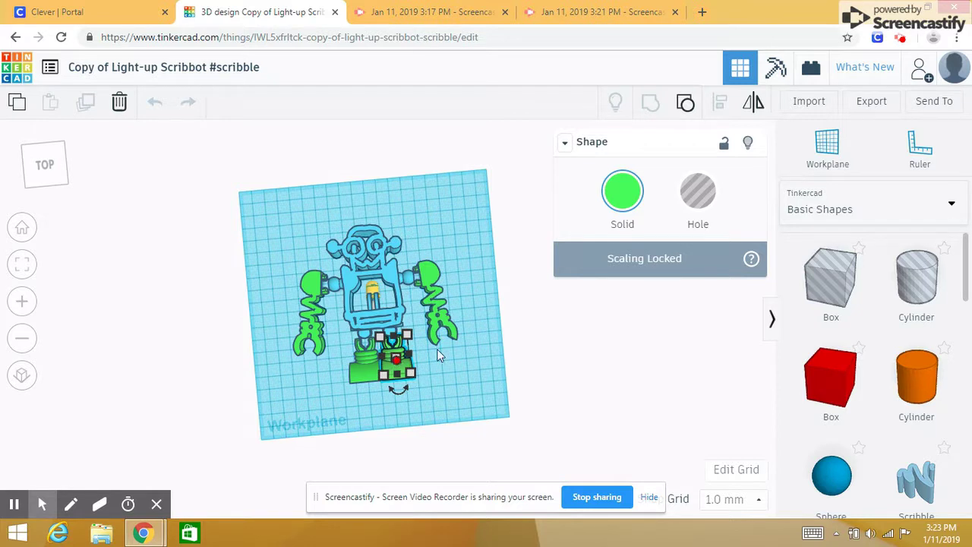
pyautogui.click(410, 384)
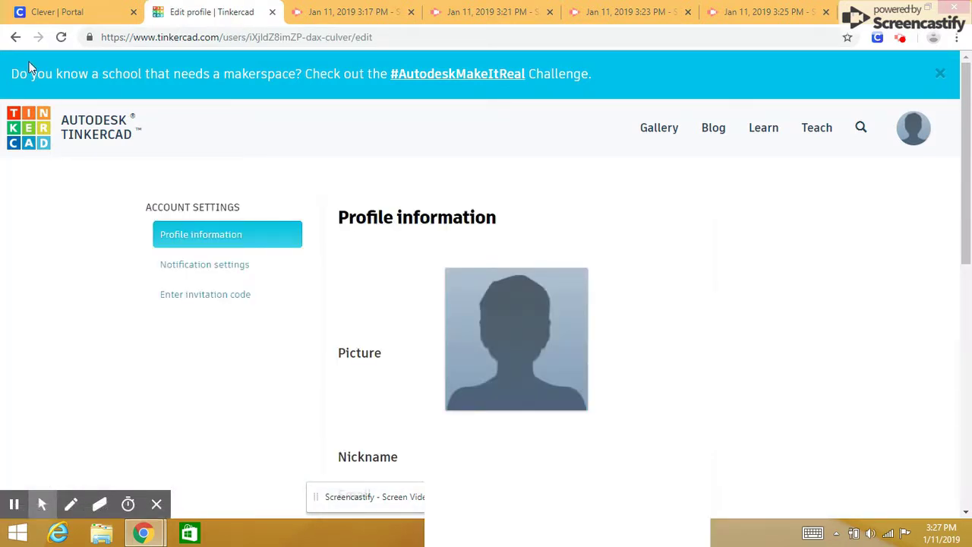
pyautogui.click(15, 37)
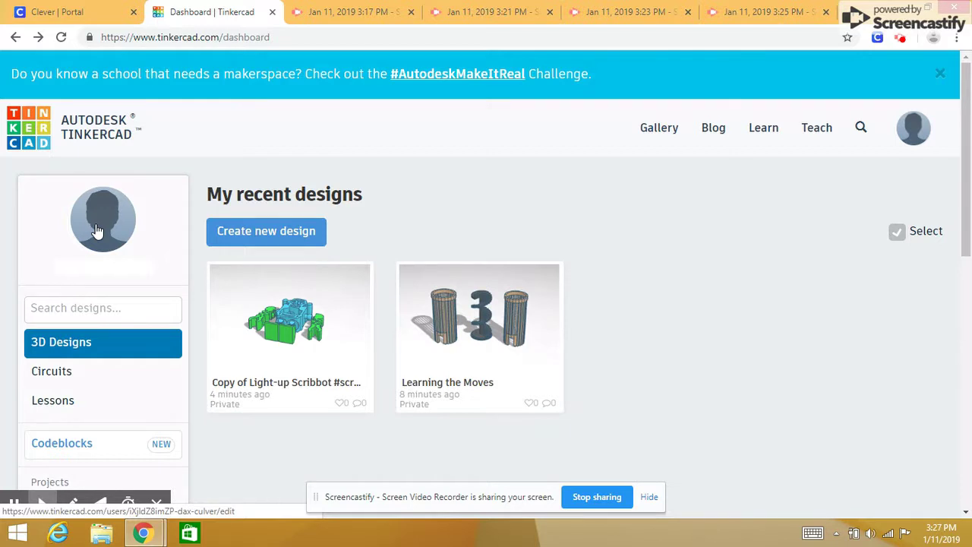
pyautogui.click(912, 128)
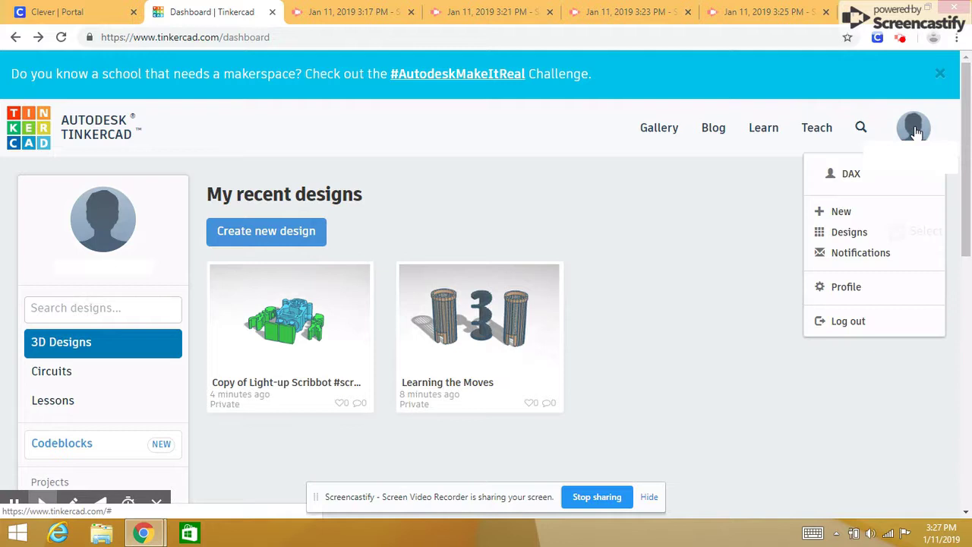
pyautogui.click(852, 292)
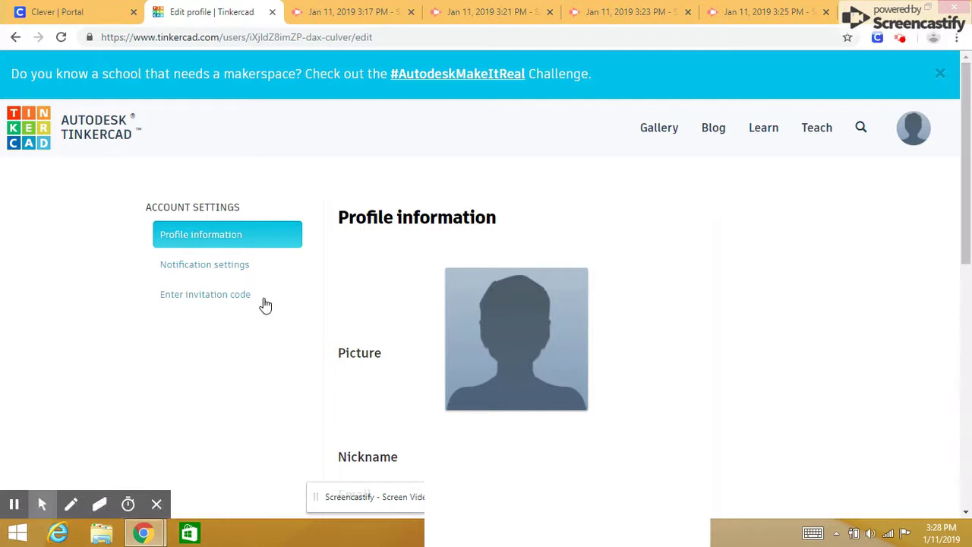
# Step: Open the invitation code settings and select the Invitation Code field
pyautogui.click(217, 298)
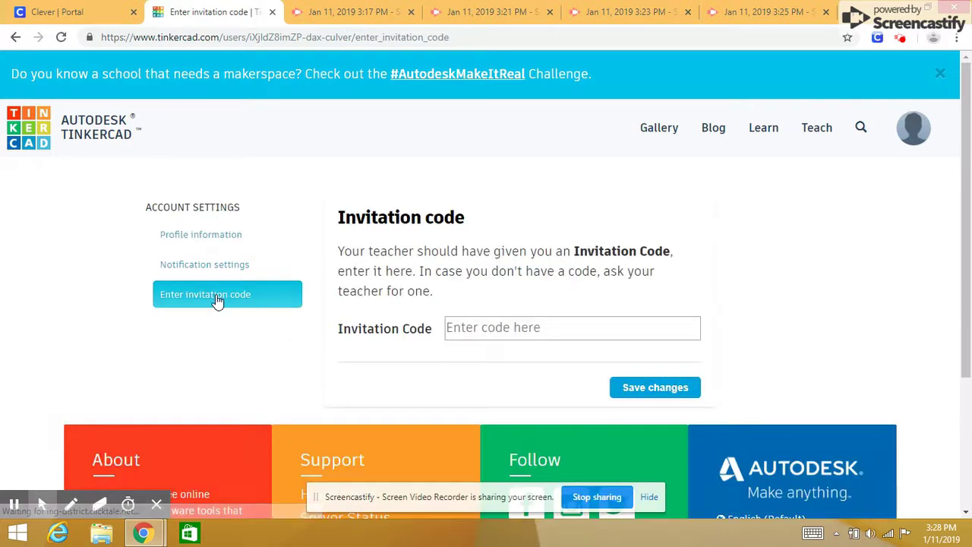
pyautogui.click(480, 327)
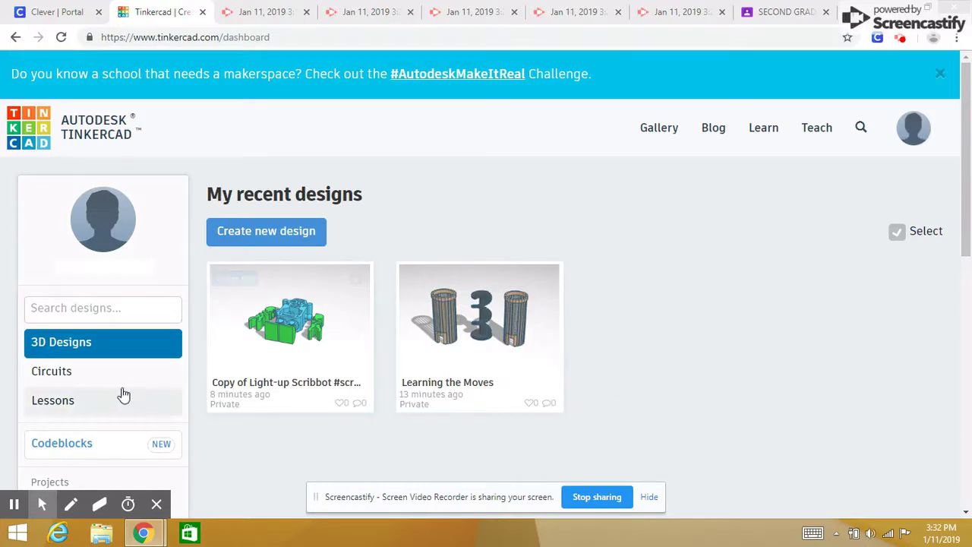
# Step: From the Lessons collection, open the Learning the Moves lesson result's detail window
pyautogui.click(135, 449)
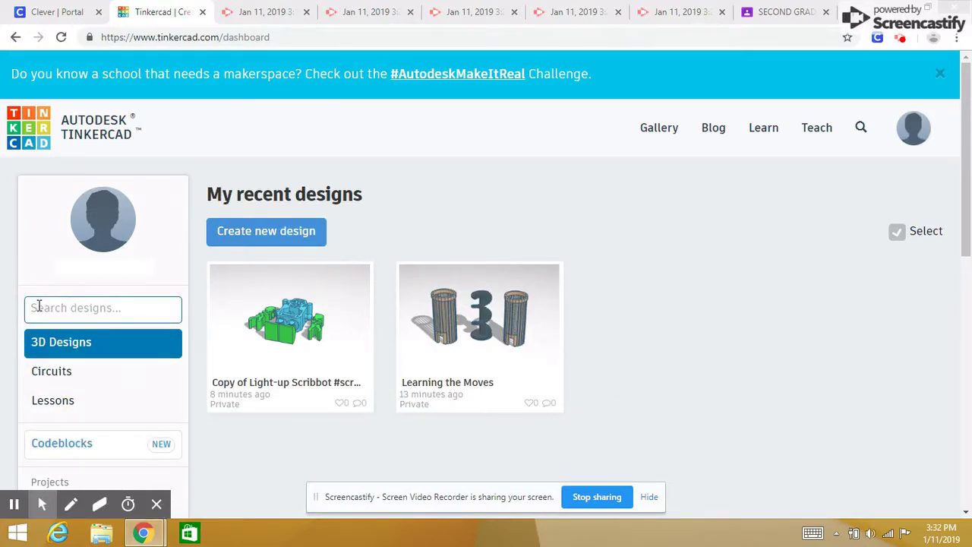
pyautogui.click(59, 407)
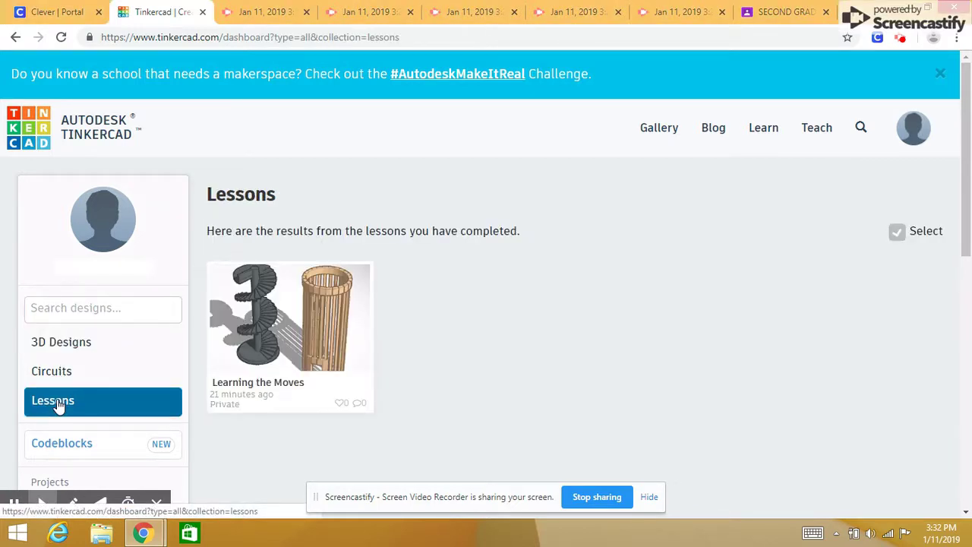
pyautogui.moveTo(228, 319)
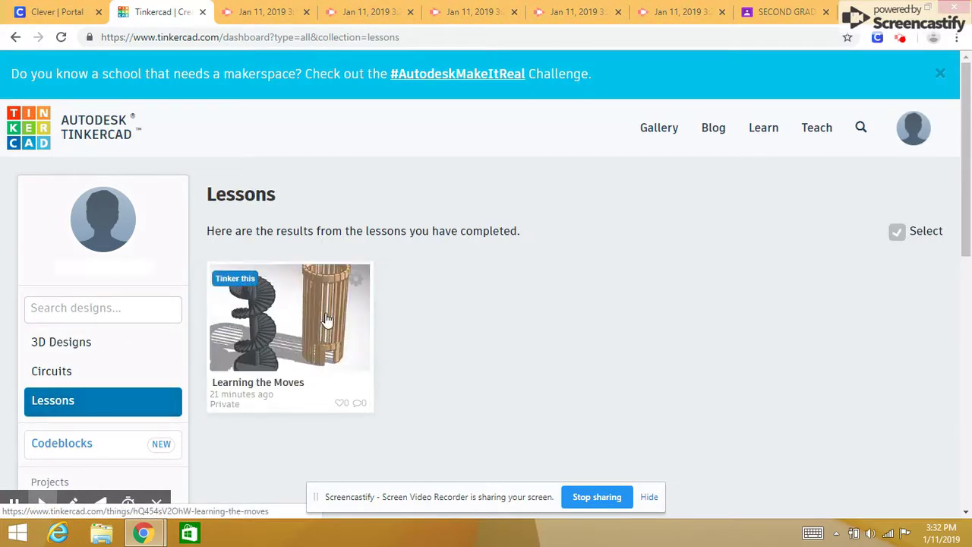
pyautogui.click(275, 340)
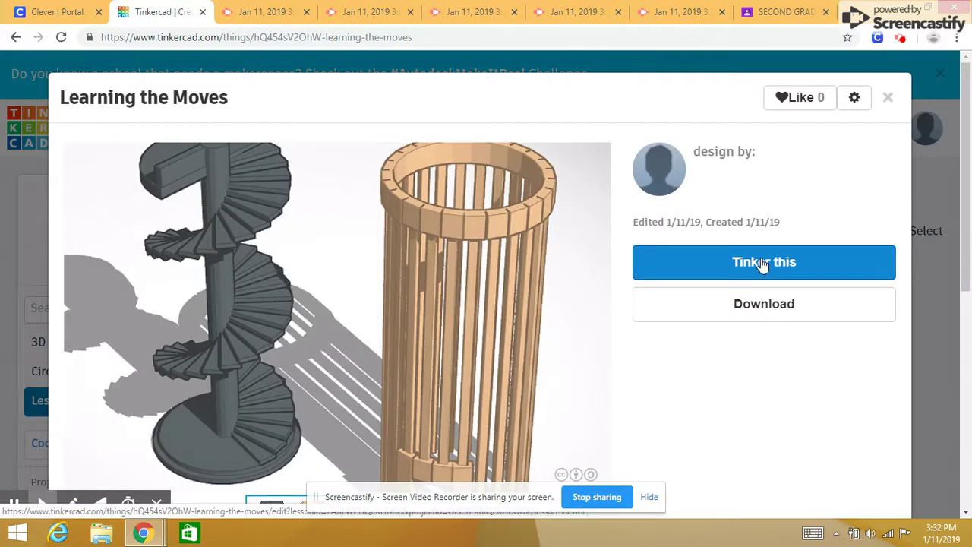
# Step: Load the lesson design in the editor, step back to the first step, and enlarge its example image
pyautogui.click(764, 262)
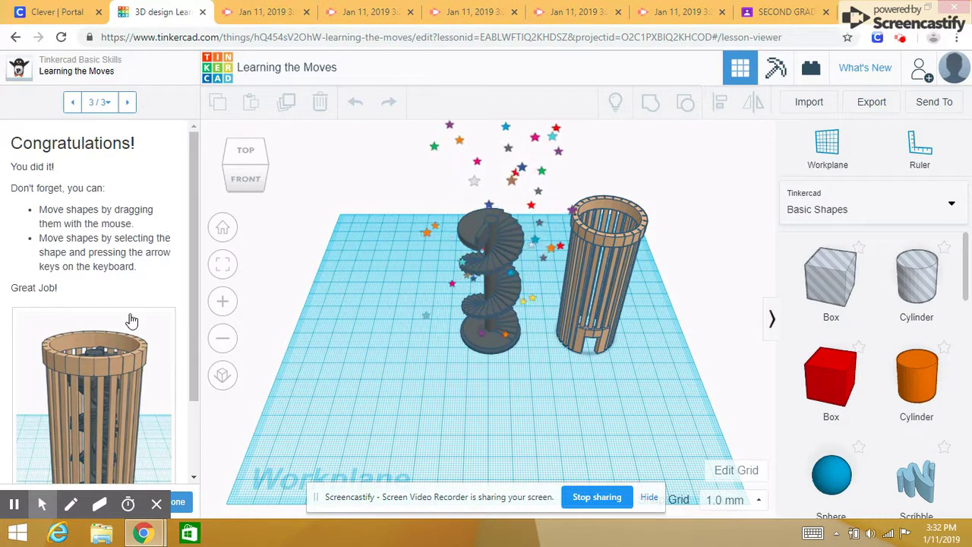
pyautogui.scroll(-2, 197, 249)
pyautogui.scroll(2, 200, 245)
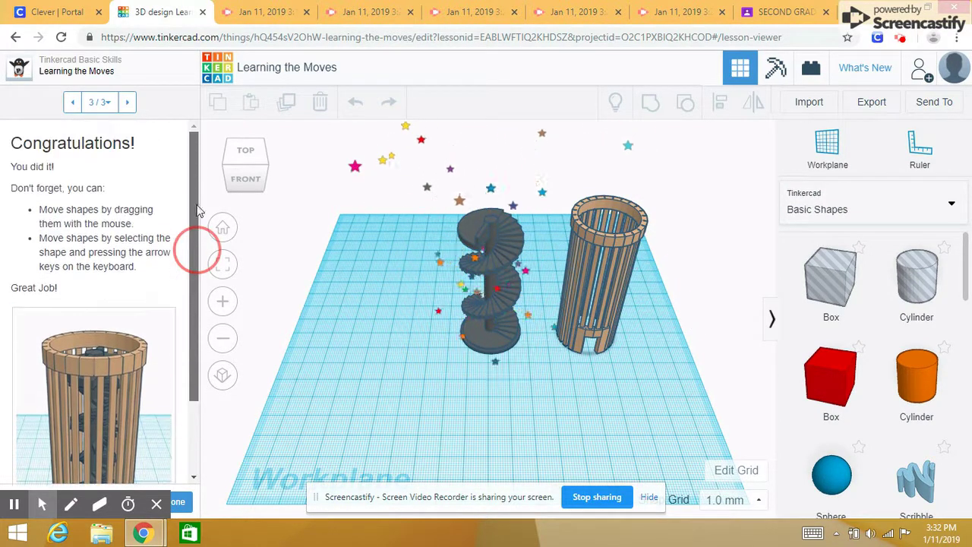
pyautogui.click(74, 102)
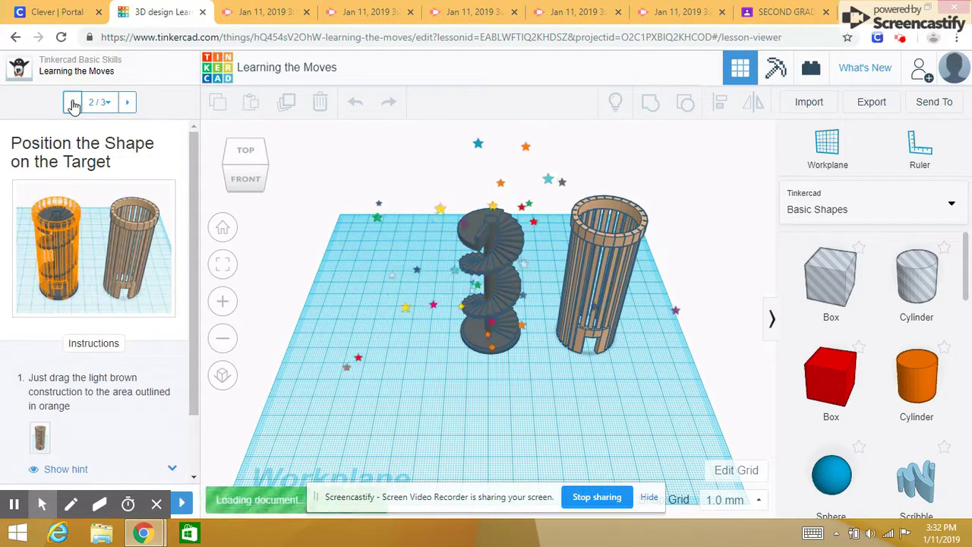
pyautogui.click(73, 102)
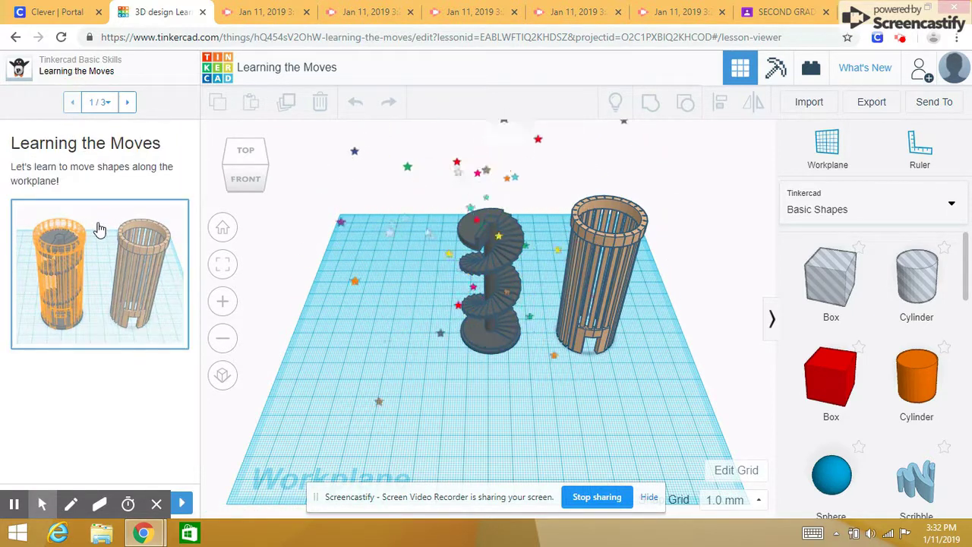
pyautogui.click(120, 255)
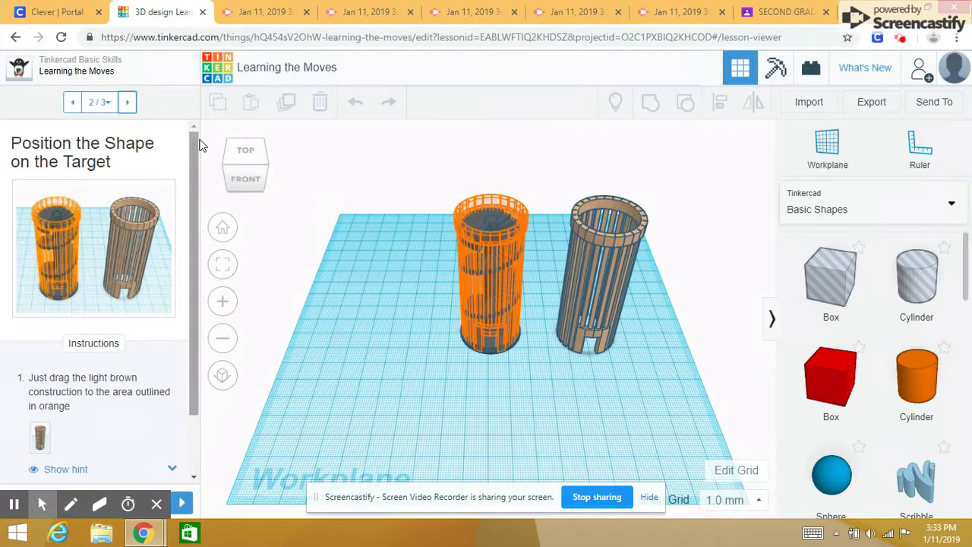
# Step: Reveal the moving-shapes hint and drag the spiral staircase left, out of the orange outline
pyautogui.moveTo(194, 143); pyautogui.dragTo(184, 238)
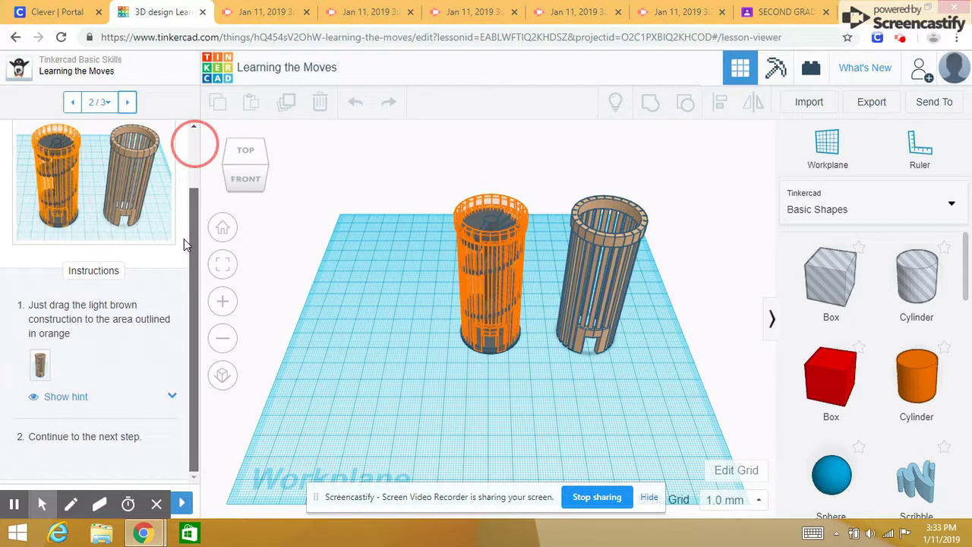
pyautogui.click(190, 142)
pyautogui.moveTo(190, 144); pyautogui.dragTo(184, 240)
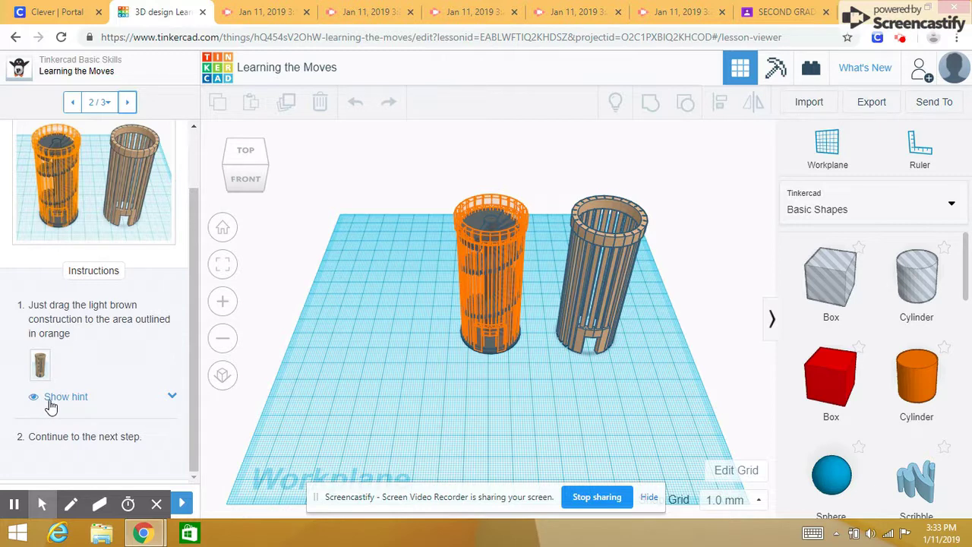
pyautogui.click(172, 398)
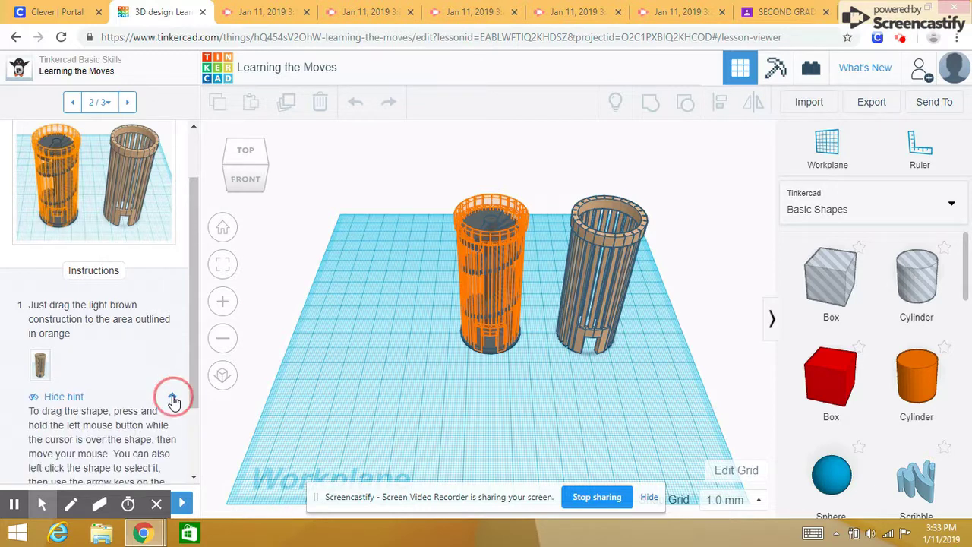
pyautogui.moveTo(195, 323); pyautogui.dragTo(196, 395)
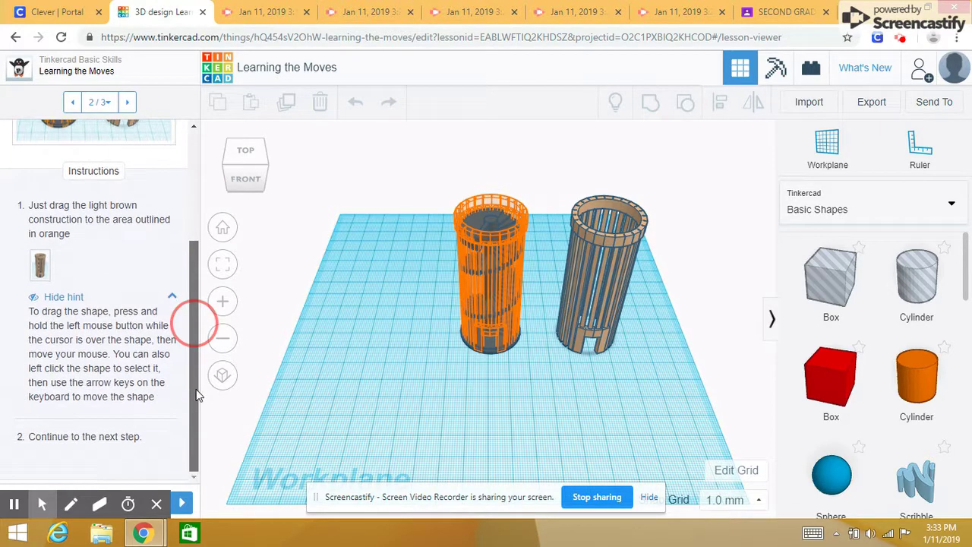
pyautogui.moveTo(475, 268); pyautogui.dragTo(373, 275)
# Step: Deselect the staircase and drag the brown cylinder tower into its target spot
pyautogui.click(489, 242)
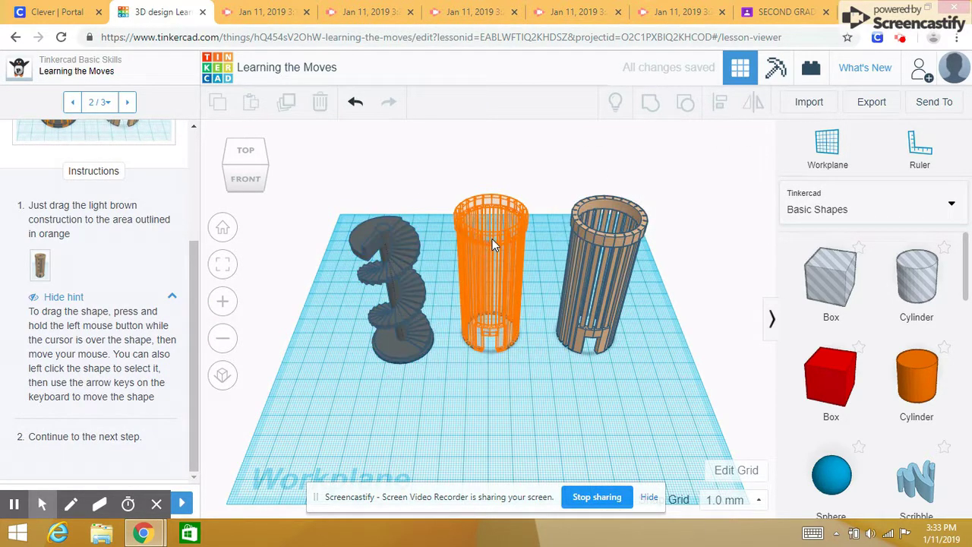
pyautogui.moveTo(604, 269); pyautogui.dragTo(571, 327)
pyautogui.moveTo(194, 297); pyautogui.dragTo(192, 160)
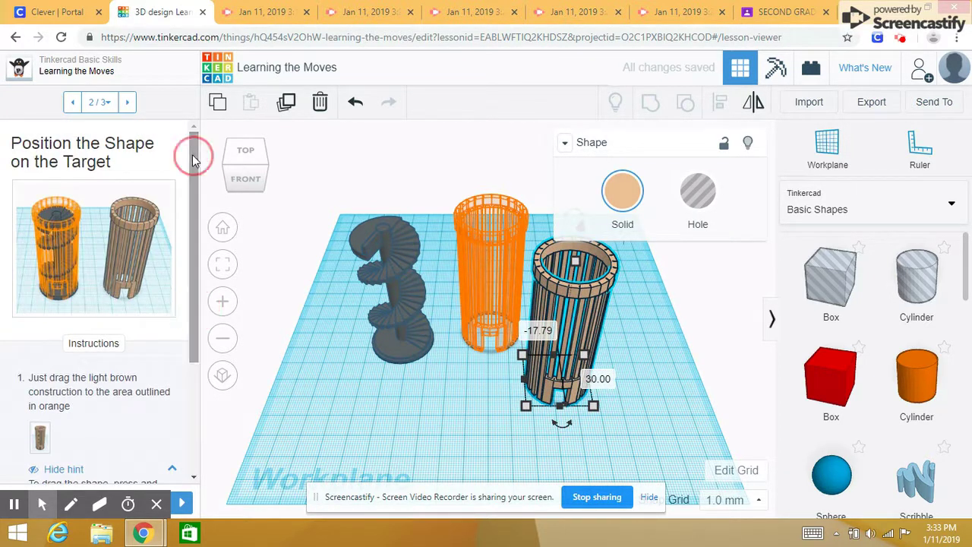
# Step: Advance to the Congratulations step and mark the Learning the Moves lesson done
pyautogui.click(128, 103)
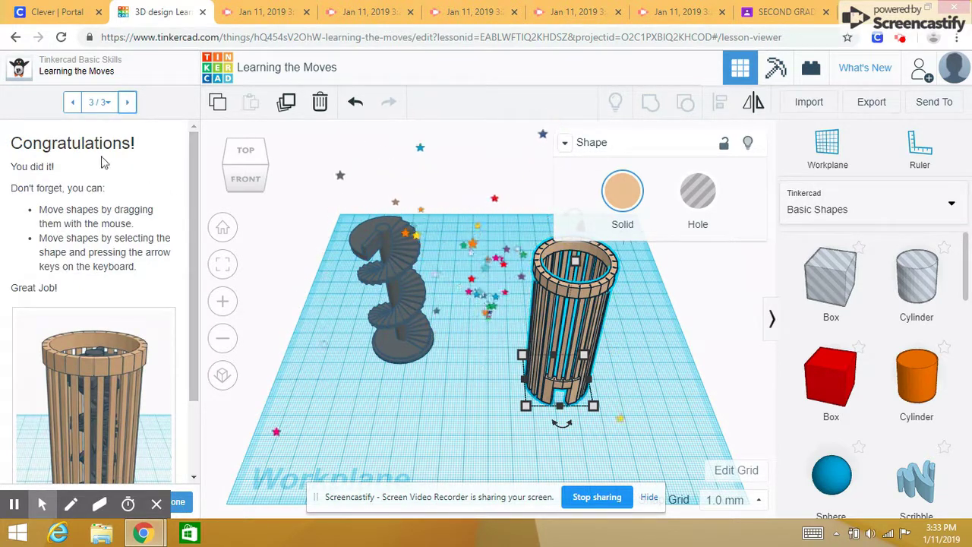
pyautogui.moveTo(195, 197); pyautogui.dragTo(190, 346)
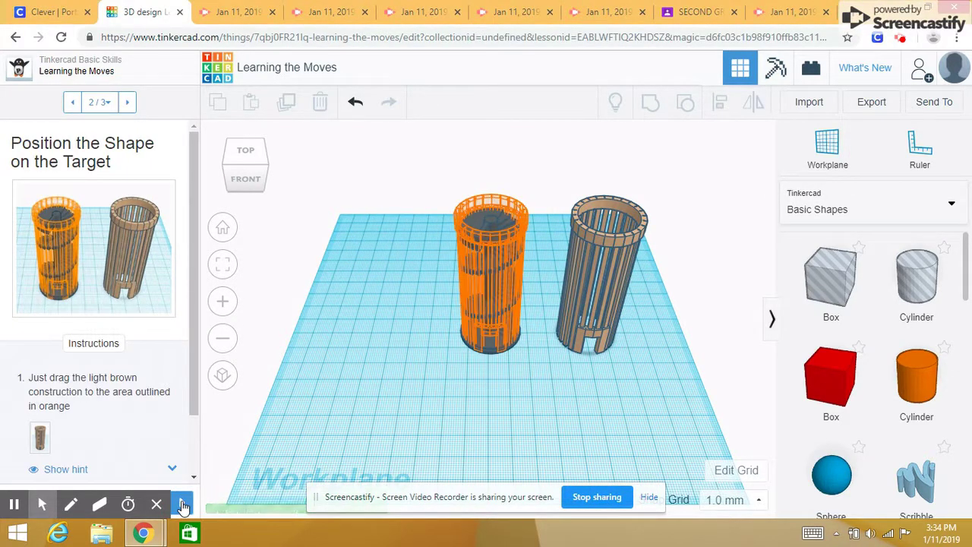
pyautogui.moveTo(191, 354); pyautogui.dragTo(194, 437)
pyautogui.click(182, 503)
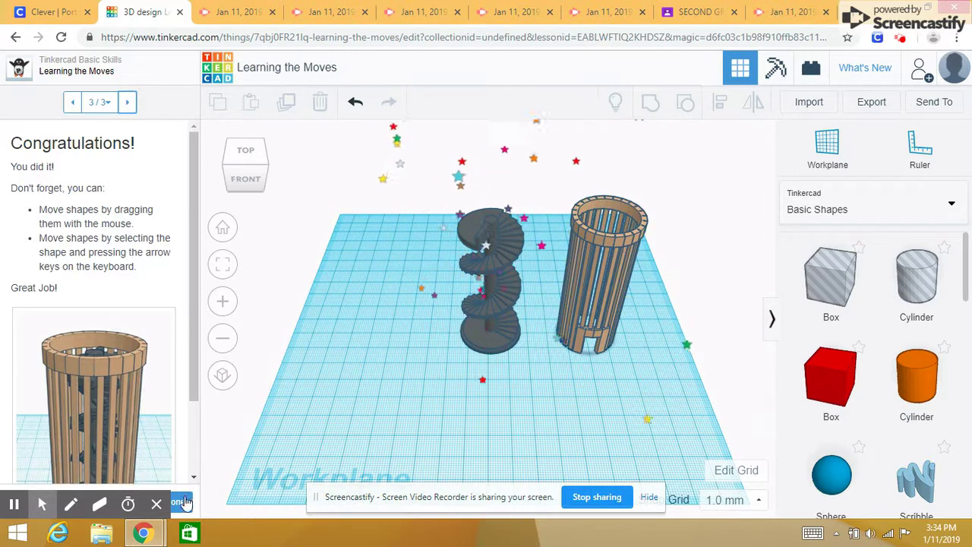
pyautogui.click(183, 505)
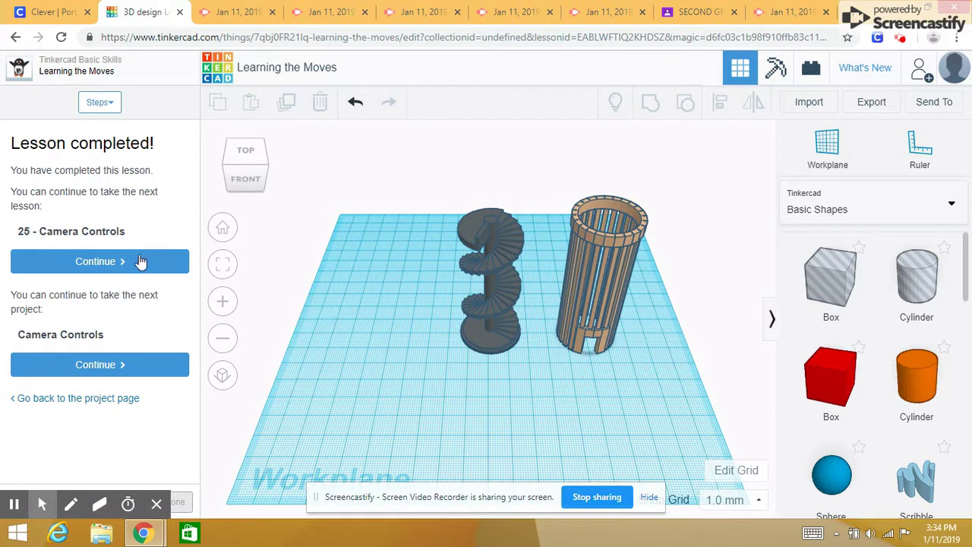
# Step: Start Camera Controls, go to Learn to Look Around, and rotate the view behind the curtain
pyautogui.click(140, 261)
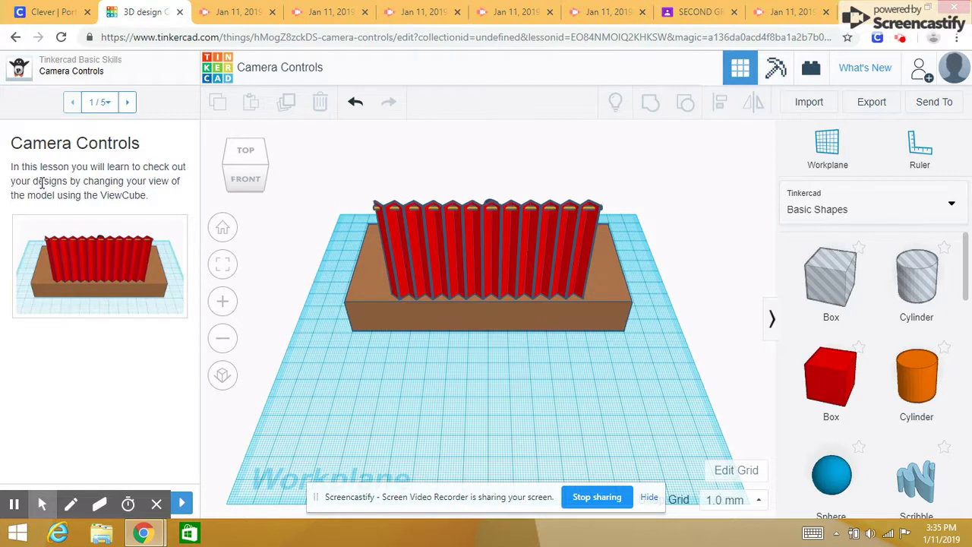
pyautogui.click(126, 103)
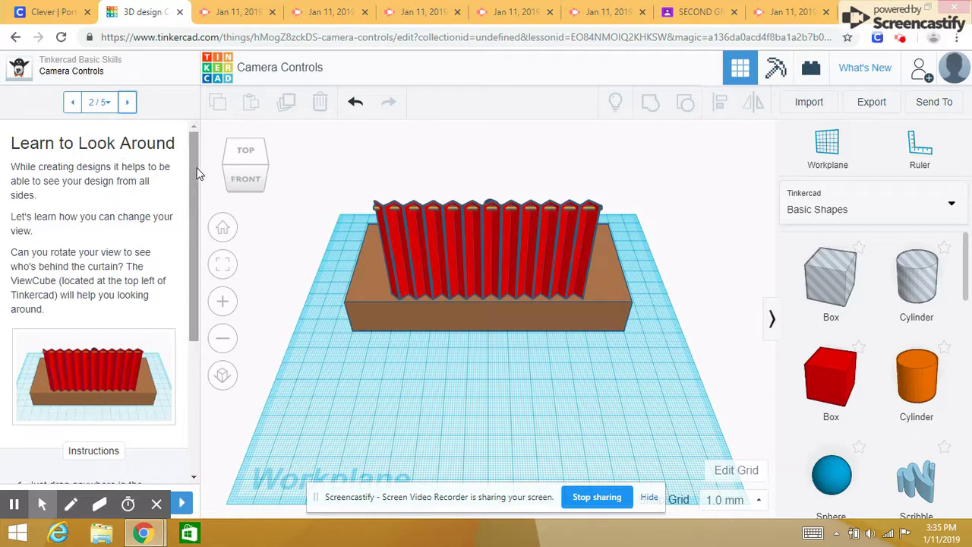
pyautogui.moveTo(195, 172); pyautogui.dragTo(199, 314)
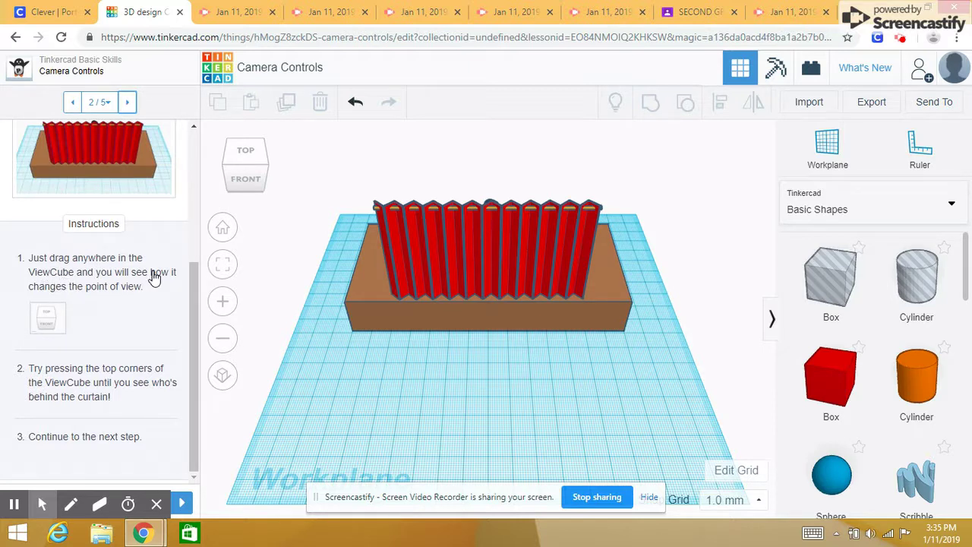
pyautogui.moveTo(254, 158); pyautogui.dragTo(343, 165)
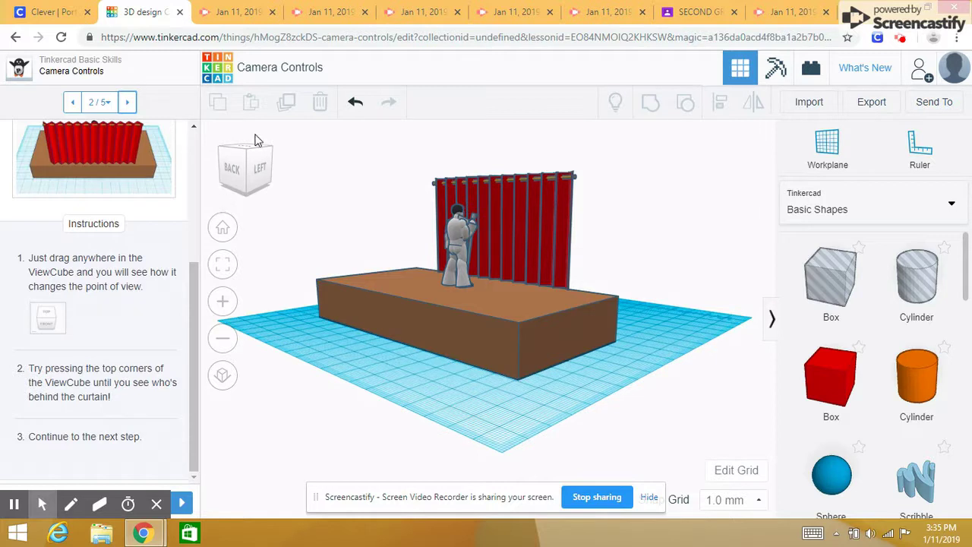
# Step: Advance the Camera Controls lesson to the Learn to Zoom step
pyautogui.click(191, 342)
pyautogui.click(127, 102)
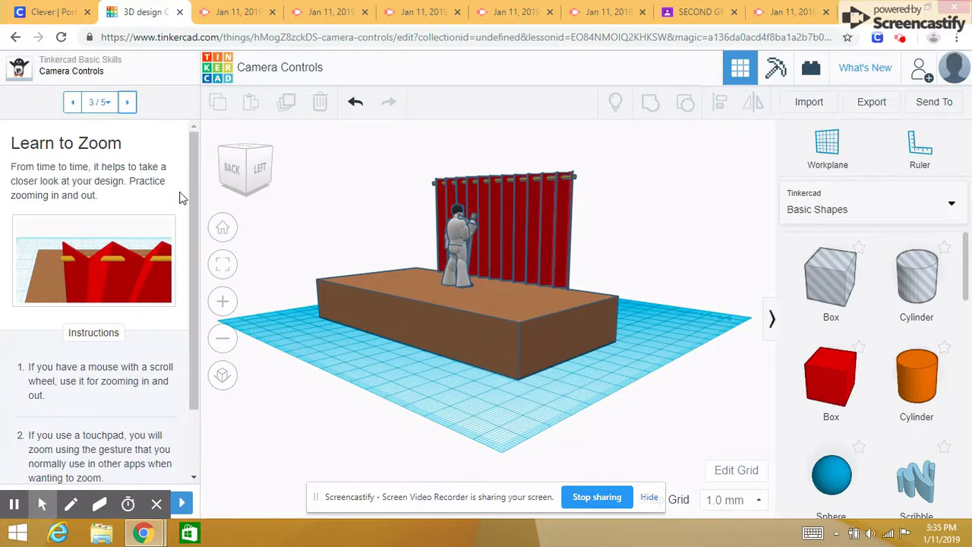
pyautogui.moveTo(194, 183); pyautogui.dragTo(184, 272)
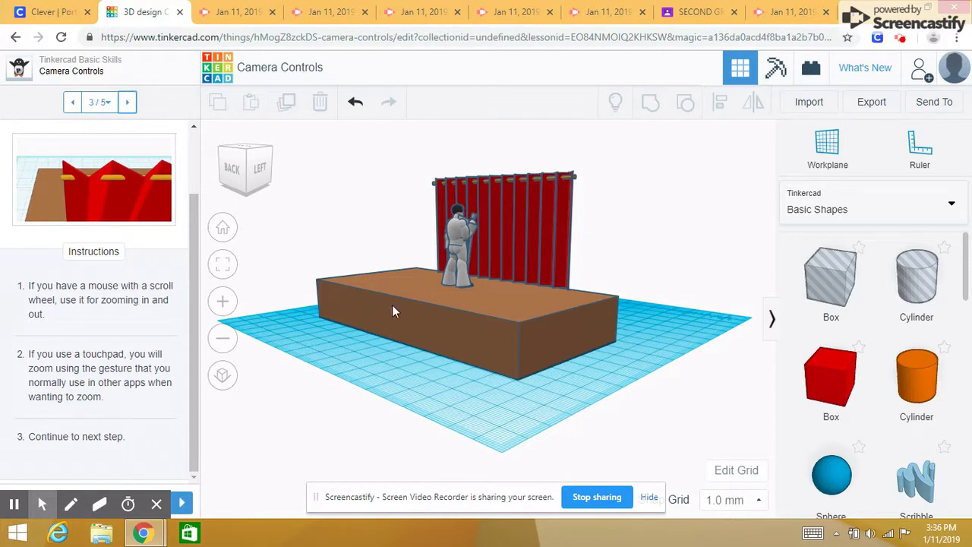
# Step: Zoom the stage view in and out repeatedly with the mouse wheel
pyautogui.scroll(5, 482, 309)
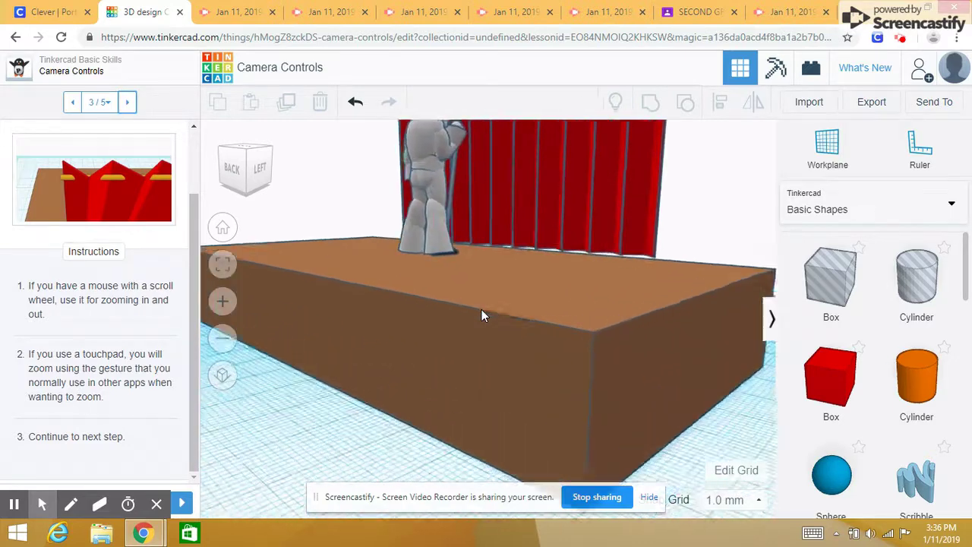
pyautogui.scroll(-3, 481, 309)
pyautogui.scroll(-3, 481, 314)
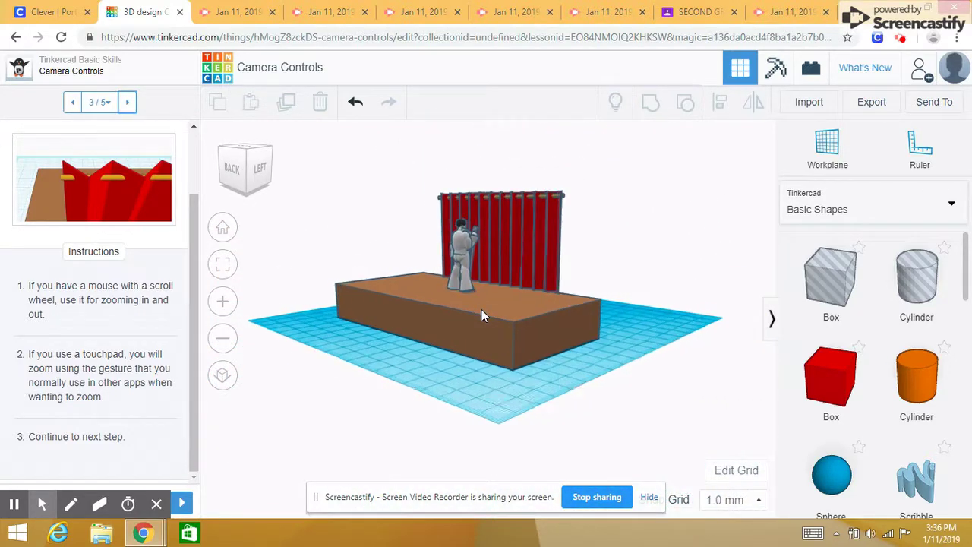
pyautogui.scroll(5, 482, 314)
pyautogui.scroll(-3, 482, 310)
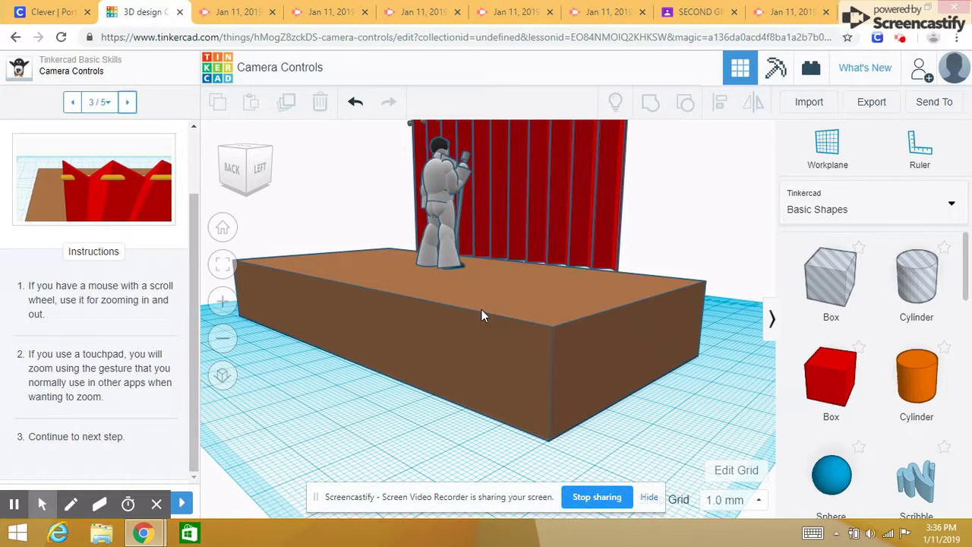
pyautogui.scroll(5, 481, 314)
pyautogui.scroll(-2, 482, 315)
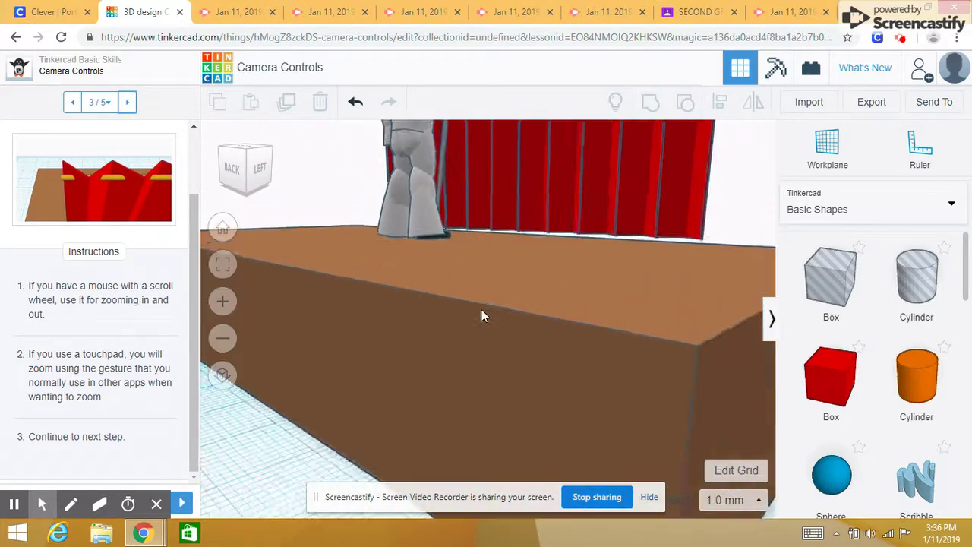
pyautogui.scroll(-5, 481, 309)
pyautogui.scroll(1, 481, 308)
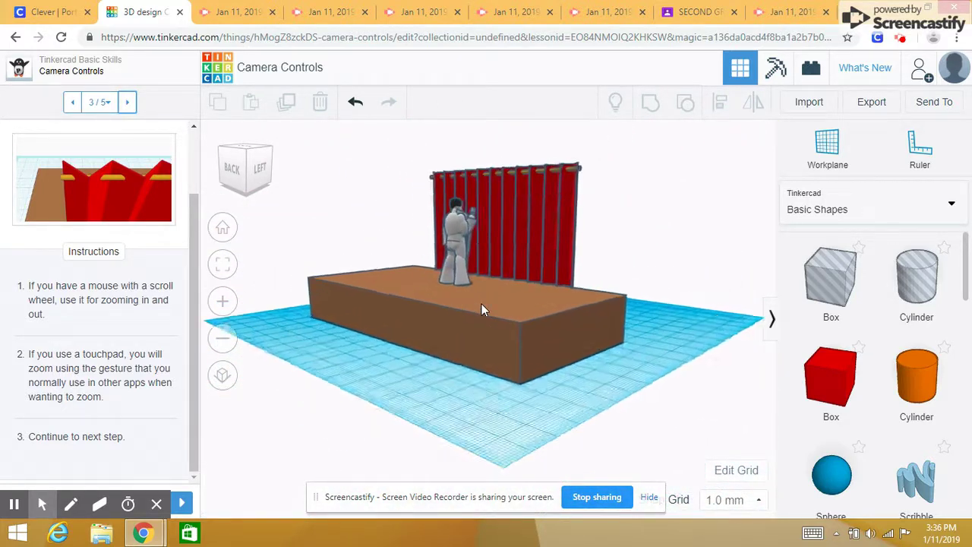
pyautogui.scroll(3, 481, 308)
pyautogui.scroll(-5, 481, 307)
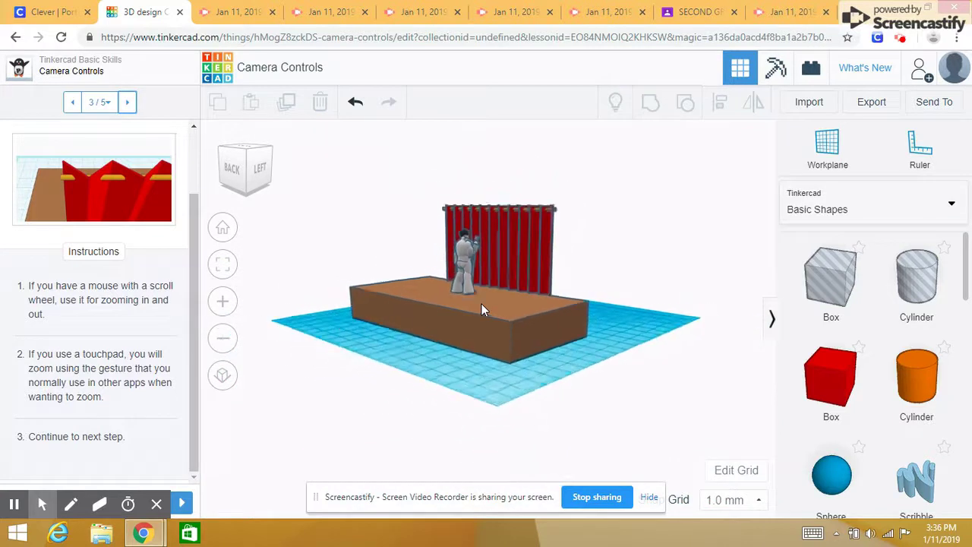
pyautogui.scroll(2, 481, 310)
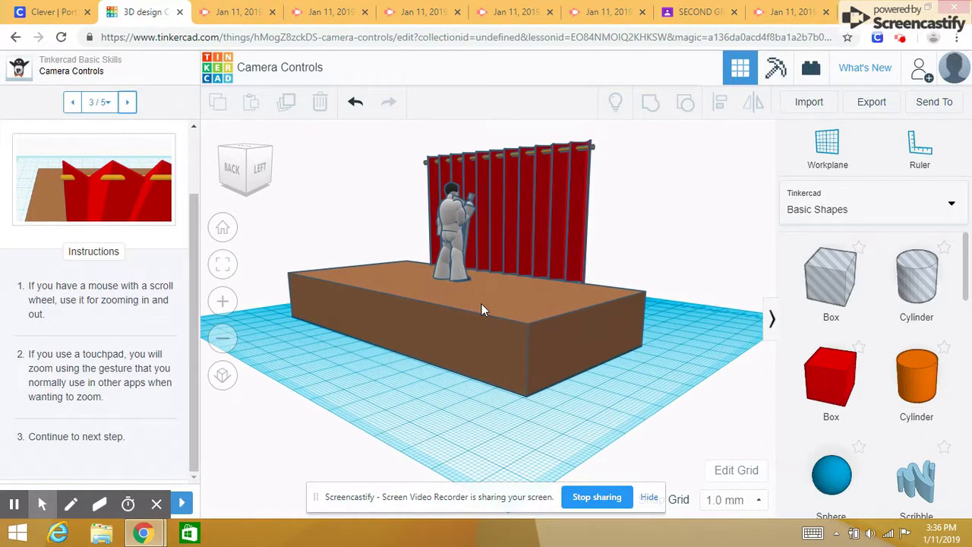
# Step: Orbit the camera to face the stage and curtain head-on, then advance to step 5 of 5
pyautogui.click(128, 103)
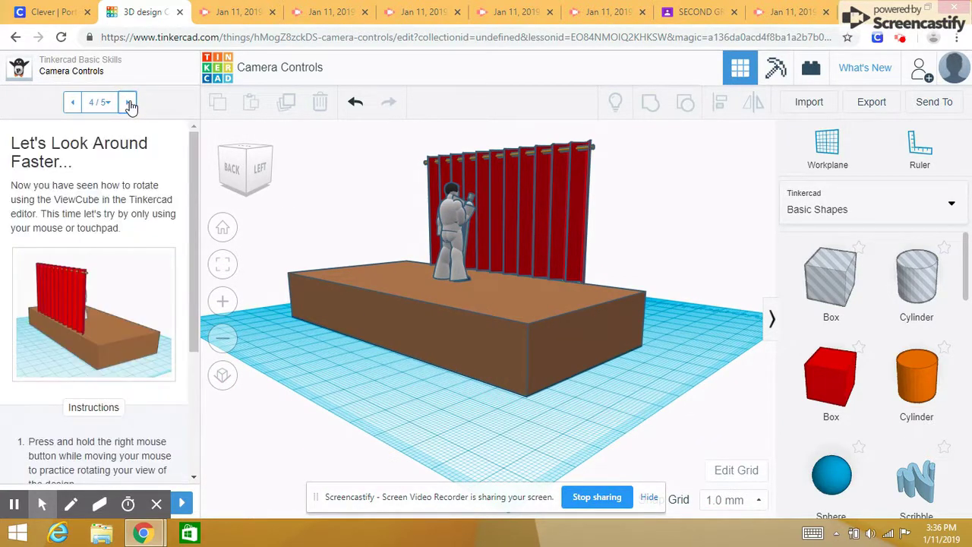
pyautogui.moveTo(192, 149); pyautogui.dragTo(196, 251)
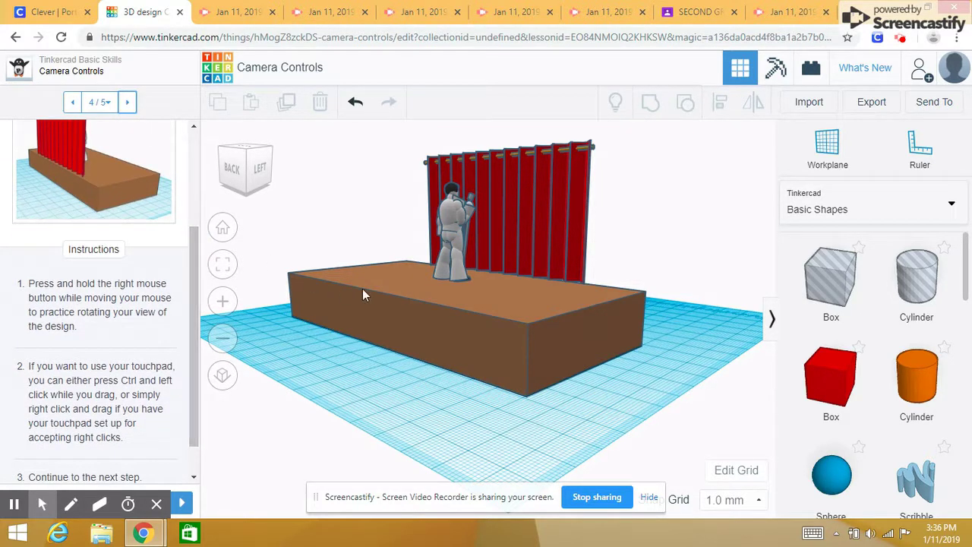
pyautogui.moveTo(445, 282); pyautogui.dragTo(522, 275, button='right')
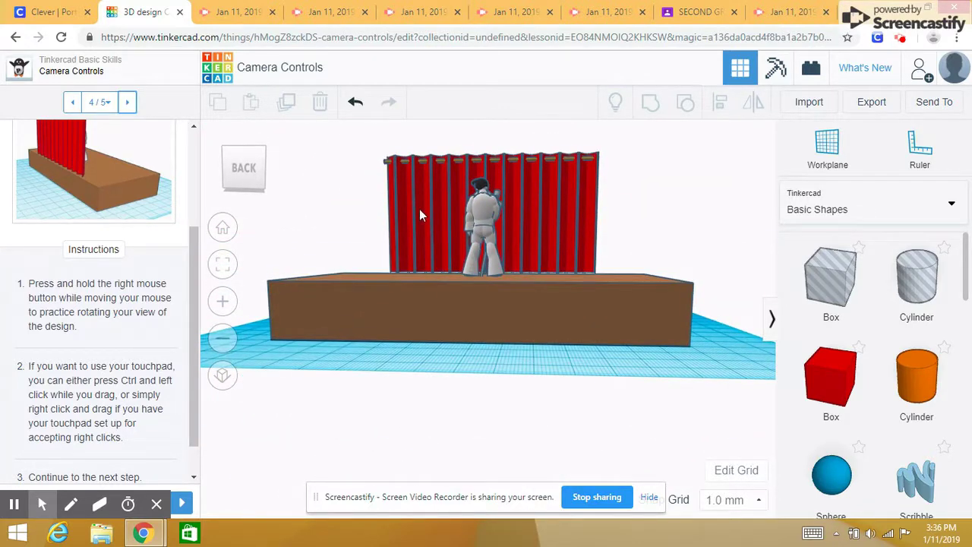
pyautogui.click(128, 103)
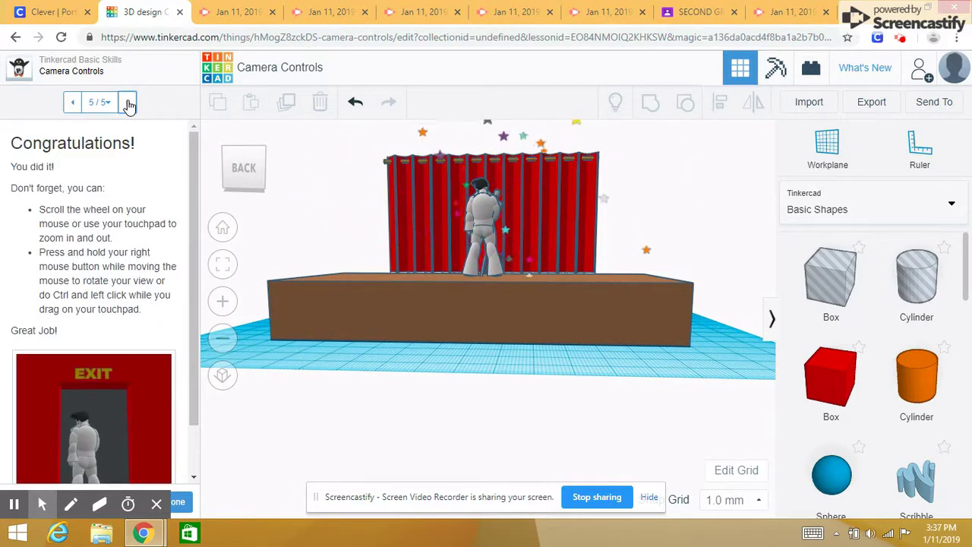
# Step: Mark Camera Controls done and return to the dashboard via the Tinkercad logo
pyautogui.scroll(-1, 195, 180)
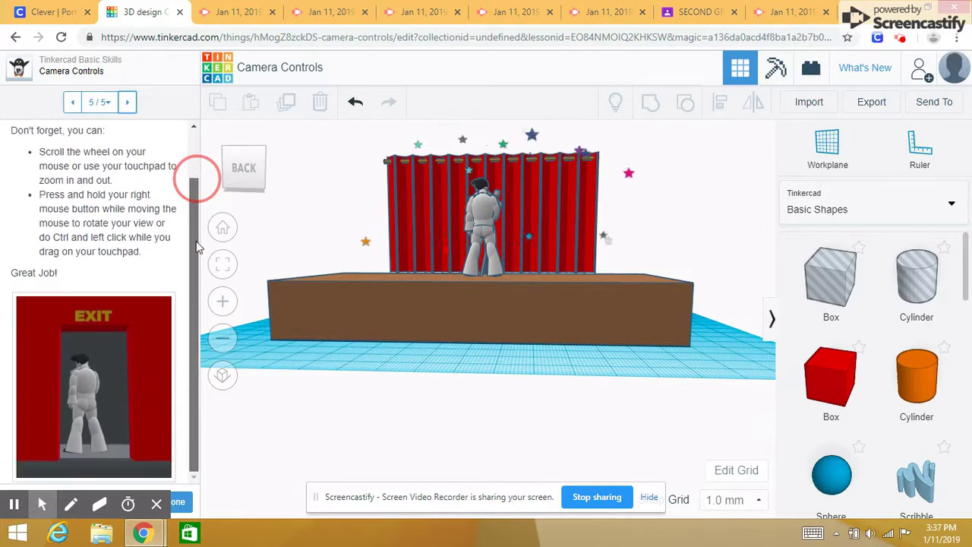
pyautogui.click(181, 501)
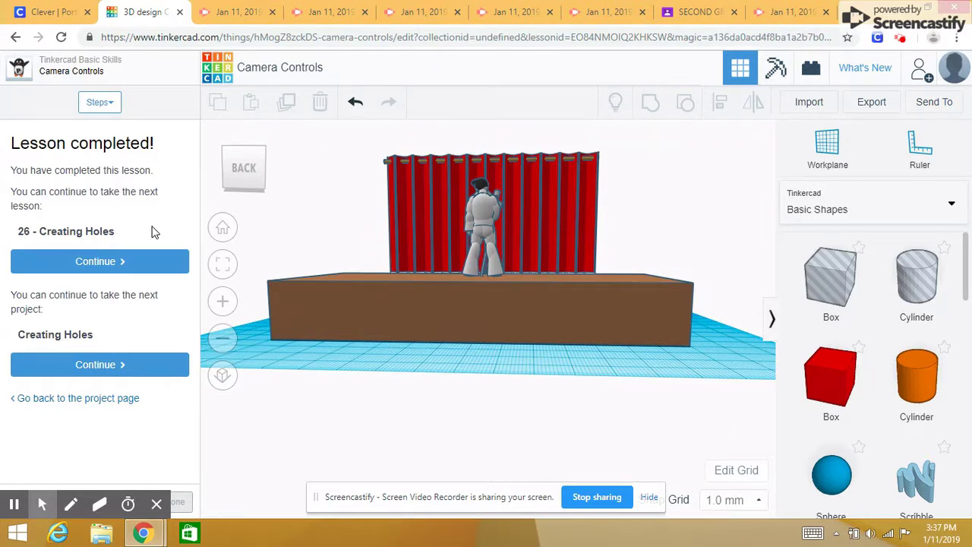
pyautogui.click(215, 70)
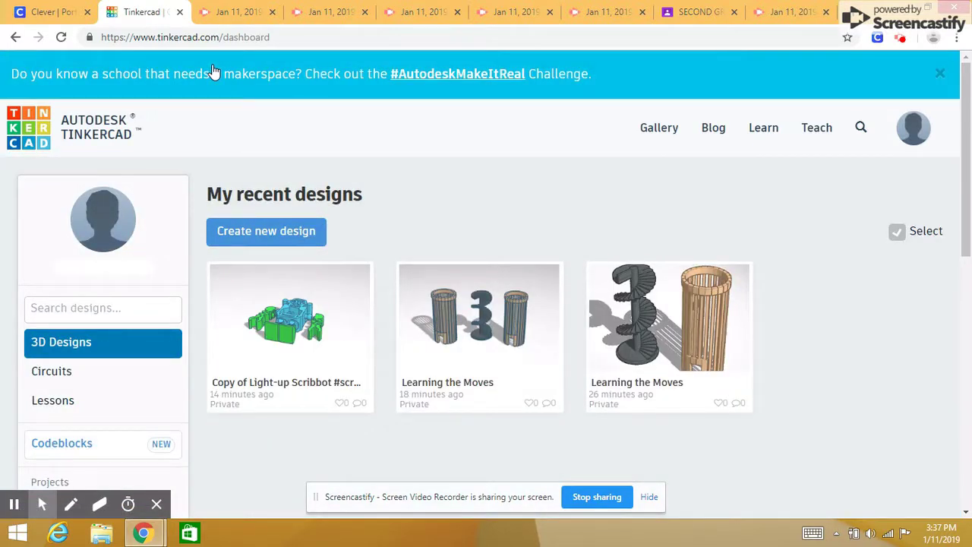
# Step: Show the Lessons collection with the Camera Controls and Learning the Moves result cards
pyautogui.click(65, 408)
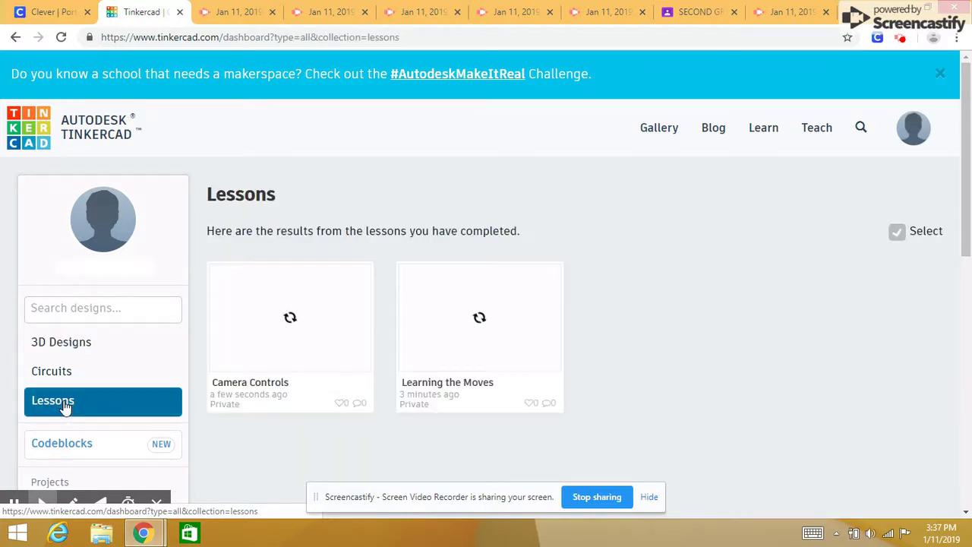
pyautogui.moveTo(293, 342)
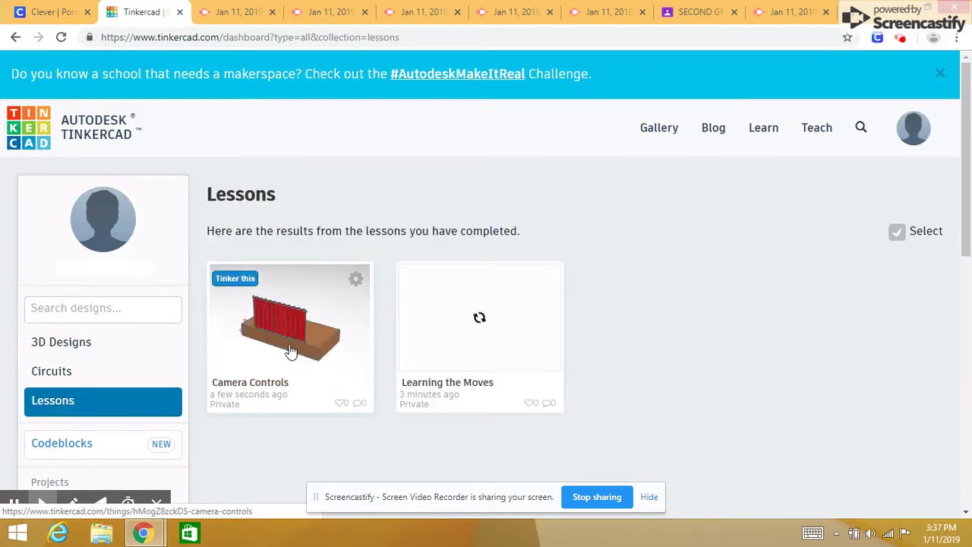
pyautogui.moveTo(469, 340)
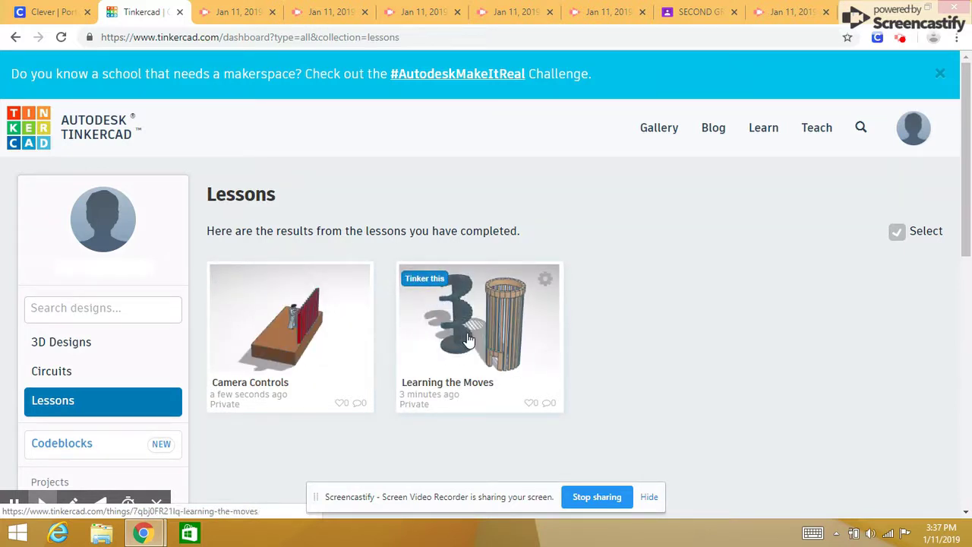
pyautogui.moveTo(332, 330)
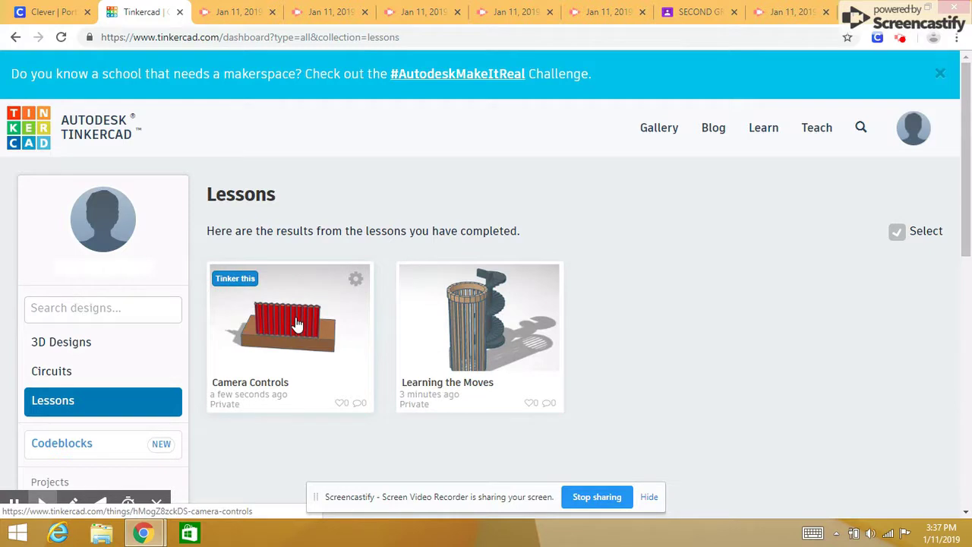